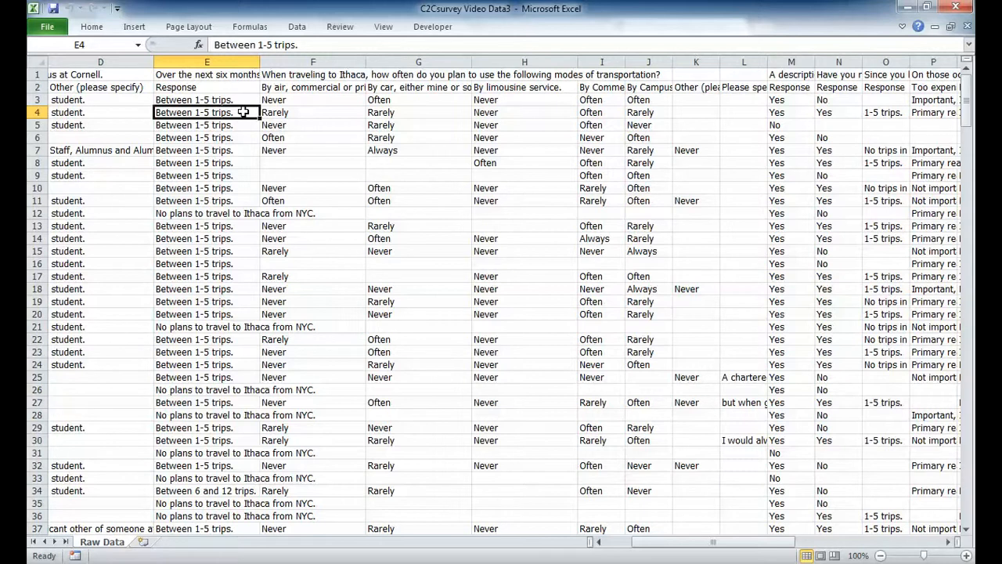
# Examine the Cornell status and planned-trip responses in columns C to E of the raw survey data.
pyautogui.moveTo(244, 112); pyautogui.dragTo(286, 148)
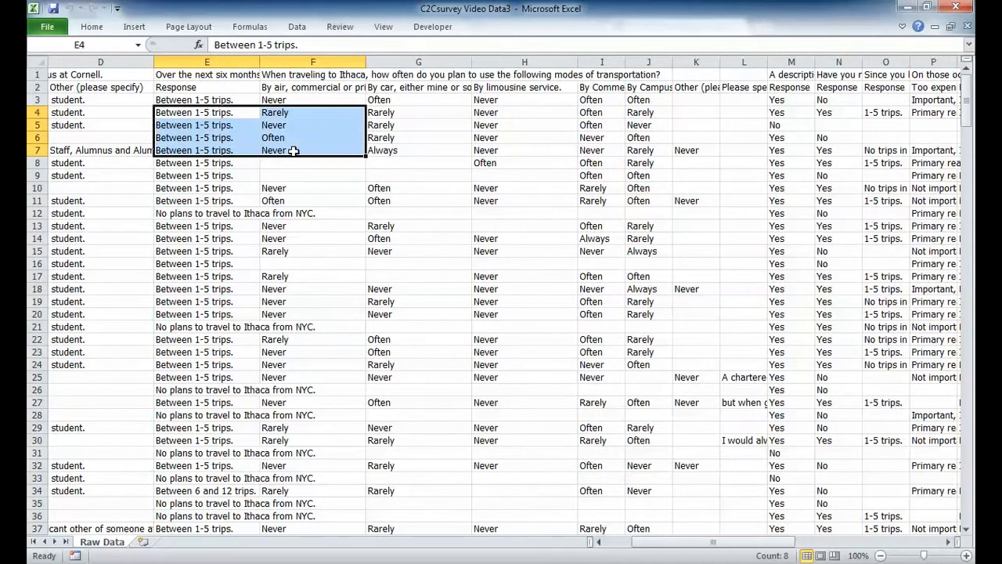
pyautogui.click(184, 203)
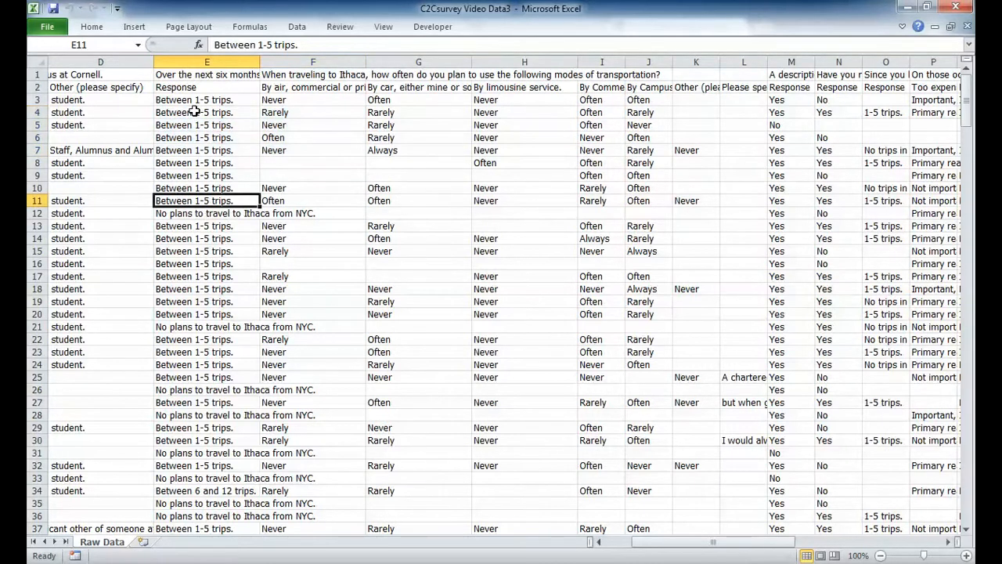
pyautogui.click(194, 102)
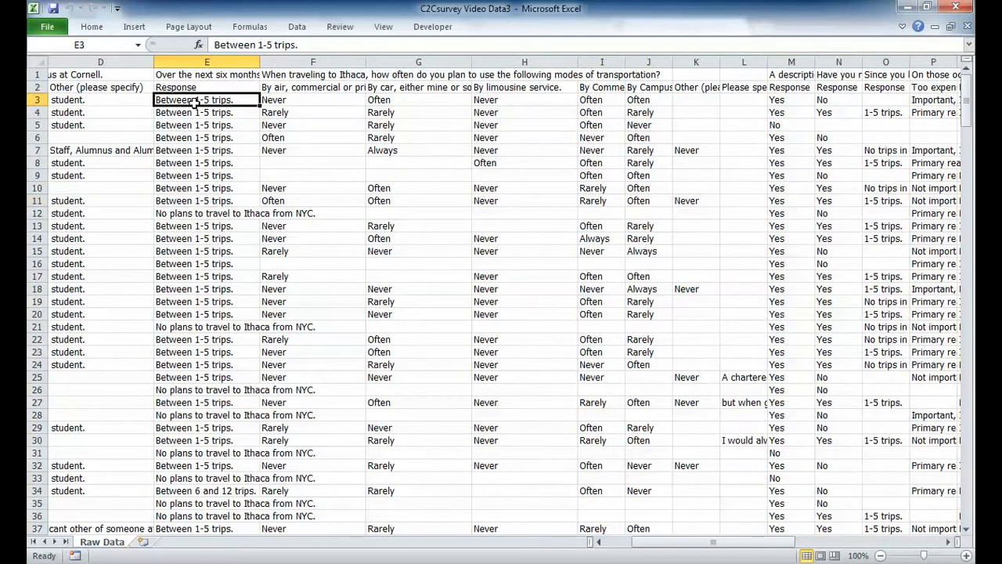
pyautogui.press('Left')
pyautogui.press('Left')
pyautogui.press('Left')
pyautogui.moveTo(173, 99); pyautogui.dragTo(177, 285)
pyautogui.click(194, 175)
pyautogui.moveTo(191, 100); pyautogui.dragTo(436, 110)
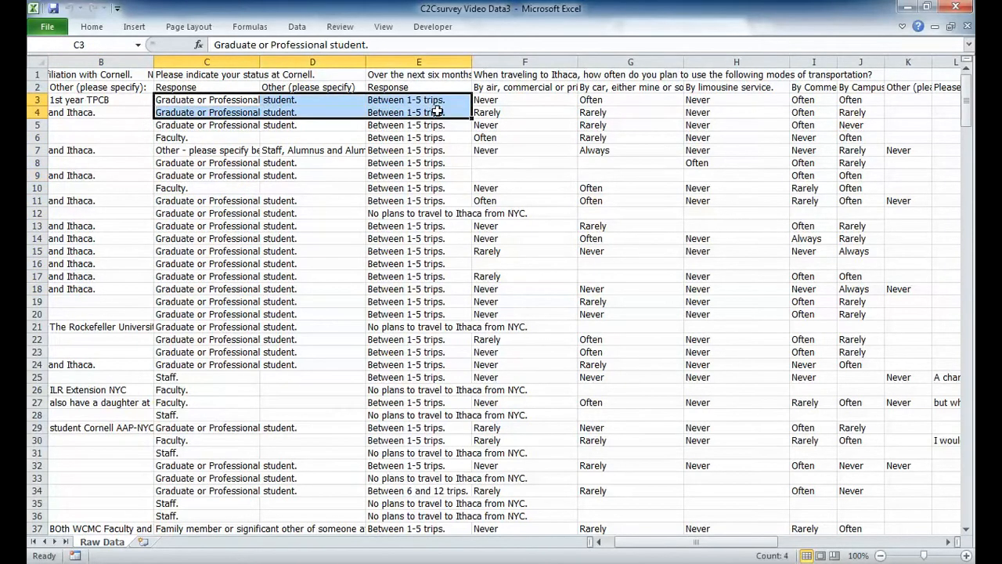
pyautogui.click(436, 112)
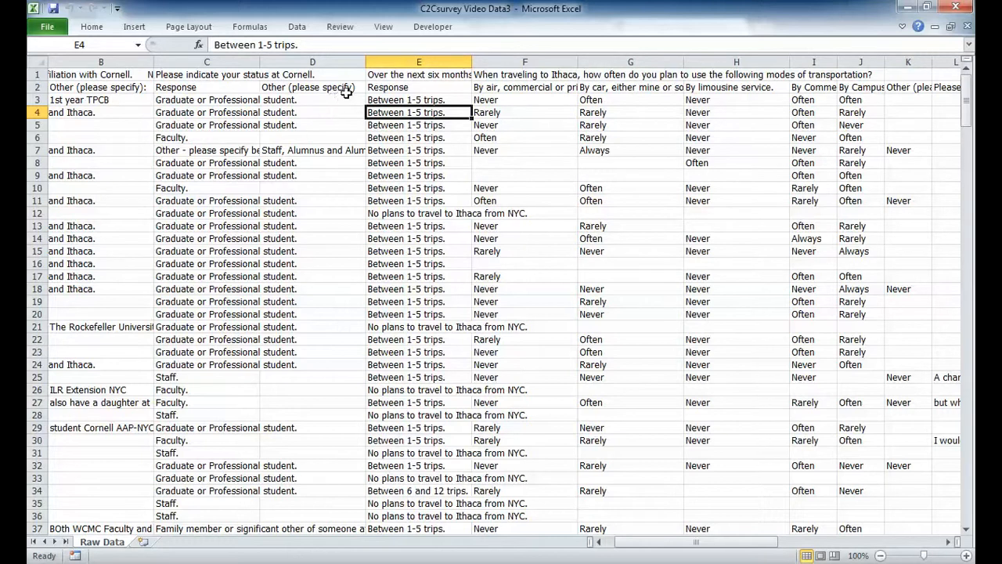
# Copy the "Please indicate your status at Cornell." column from Raw Data into column A of a new worksheet.
pyautogui.click(228, 71)
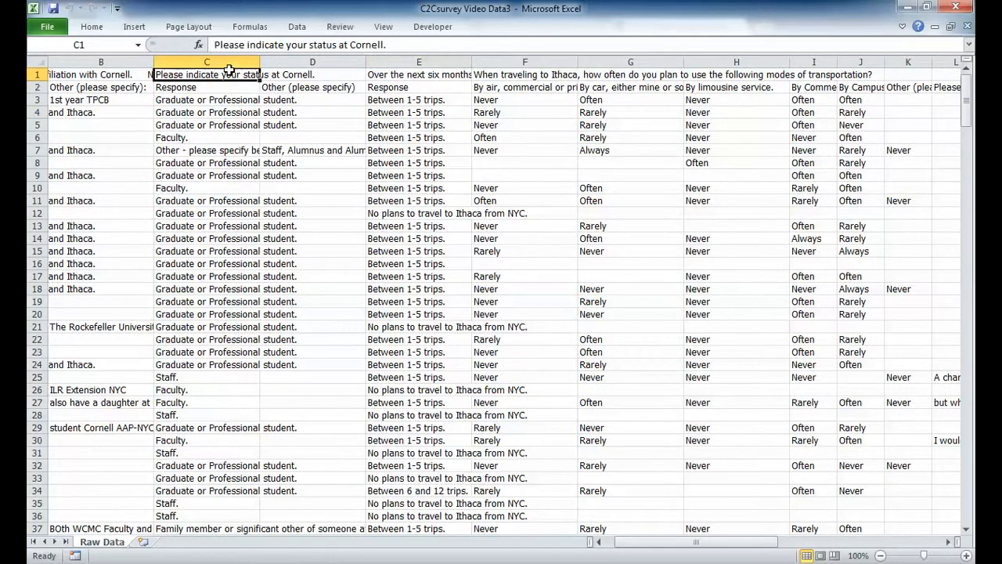
pyautogui.click(228, 62)
pyautogui.rightClick(229, 62)
pyautogui.press('Escape')
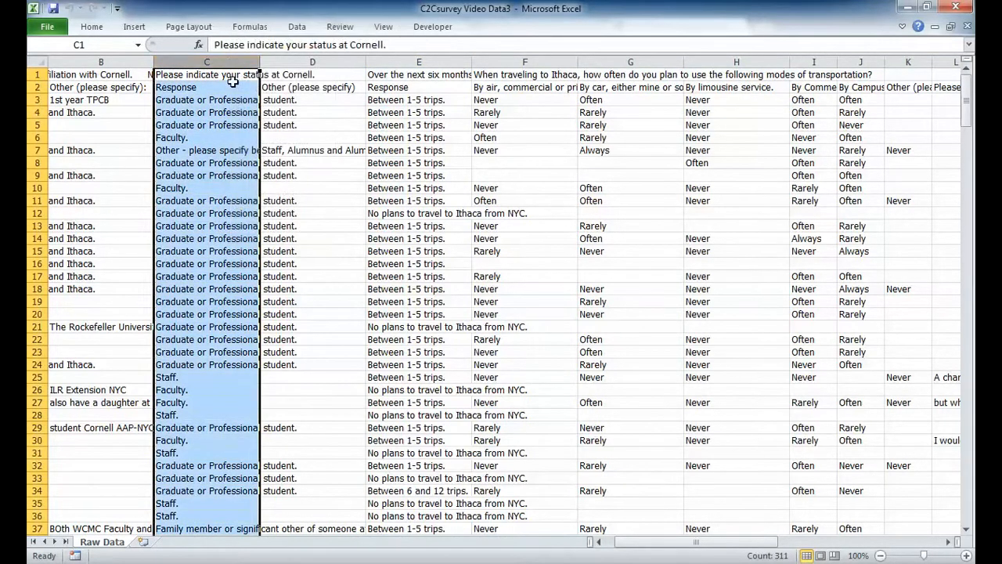
pyautogui.rightClick(228, 58)
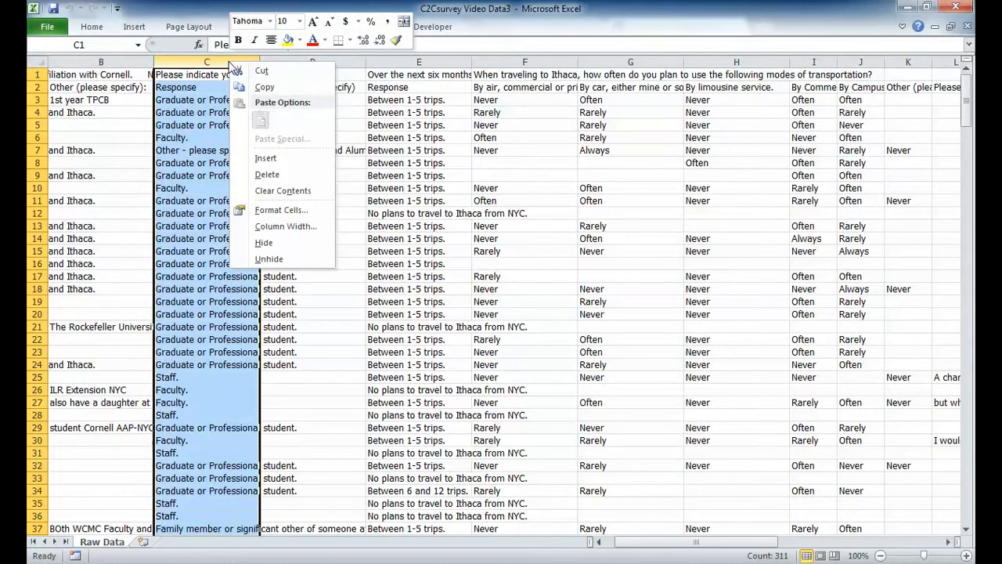
pyautogui.click(276, 92)
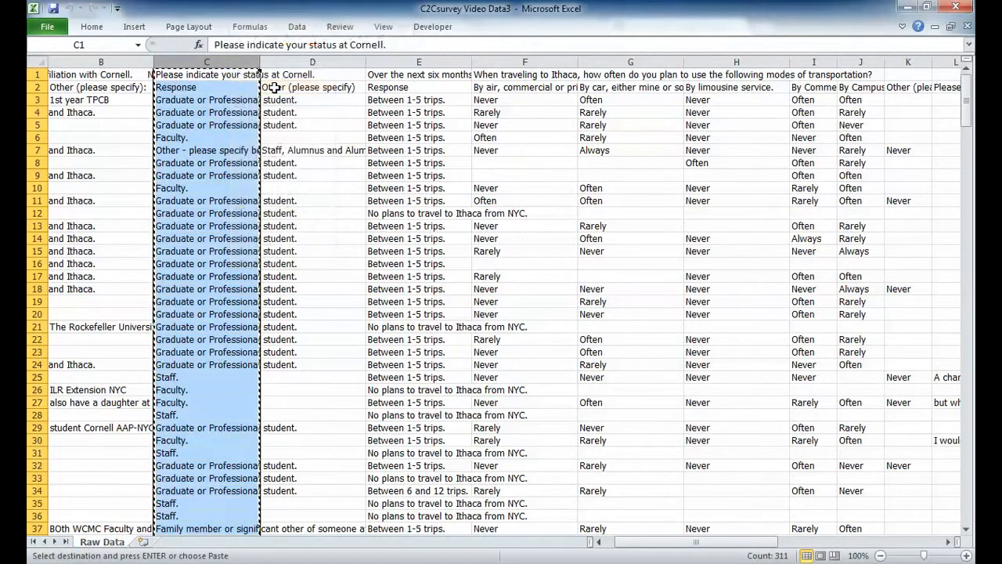
pyautogui.click(146, 542)
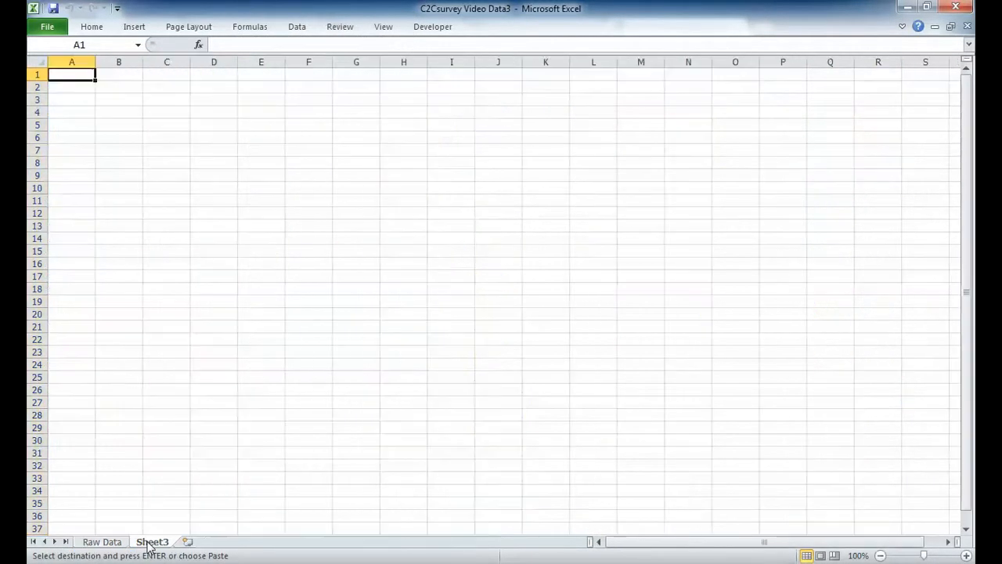
pyautogui.rightClick(74, 62)
pyautogui.click(122, 166)
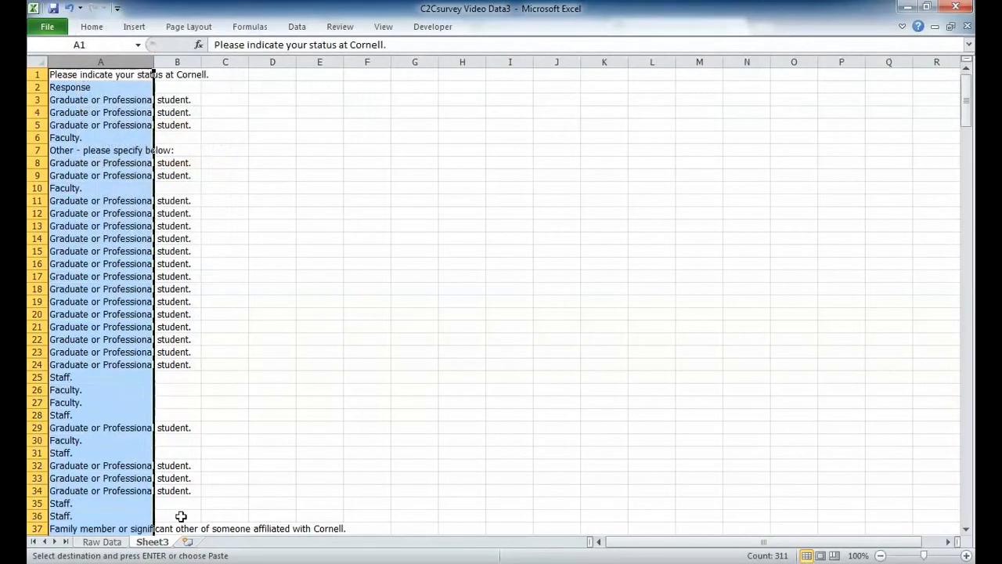
# Find and copy the Raw Data column asking "Have you ridden the Campus-to-Campus bus anytime in the past two years?".
pyautogui.click(102, 542)
pyautogui.click(814, 75)
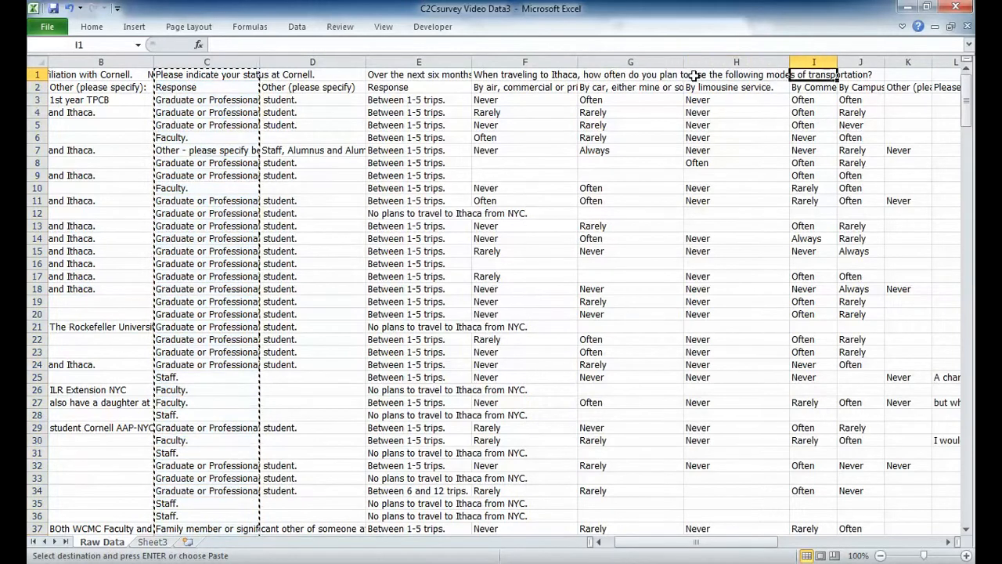
pyautogui.press('Right')
pyautogui.press('Right')
pyautogui.press('Right')
pyautogui.press('Right')
pyautogui.press('Right')
pyautogui.press('Right')
pyautogui.press('Right')
pyautogui.press('Right')
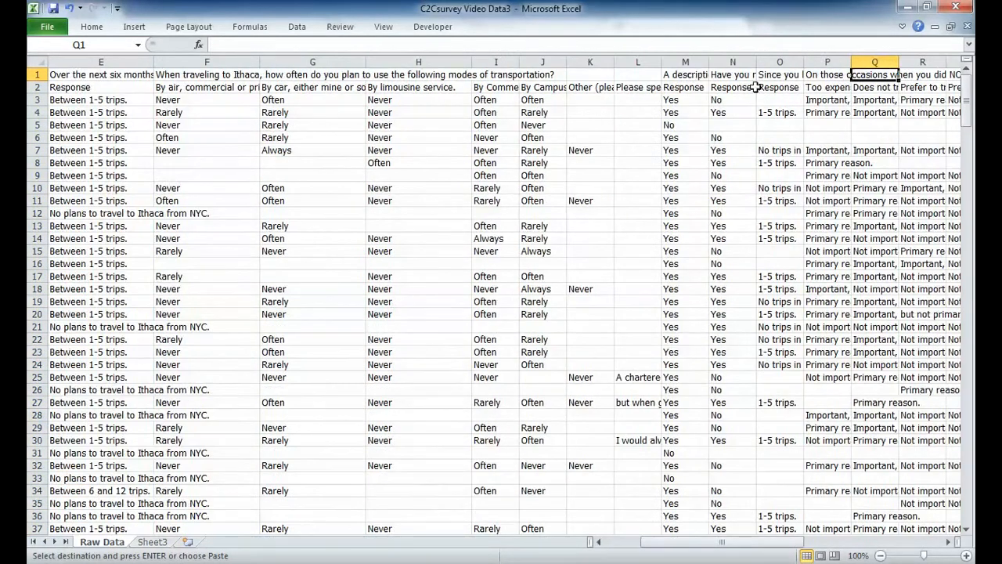
pyautogui.click(736, 75)
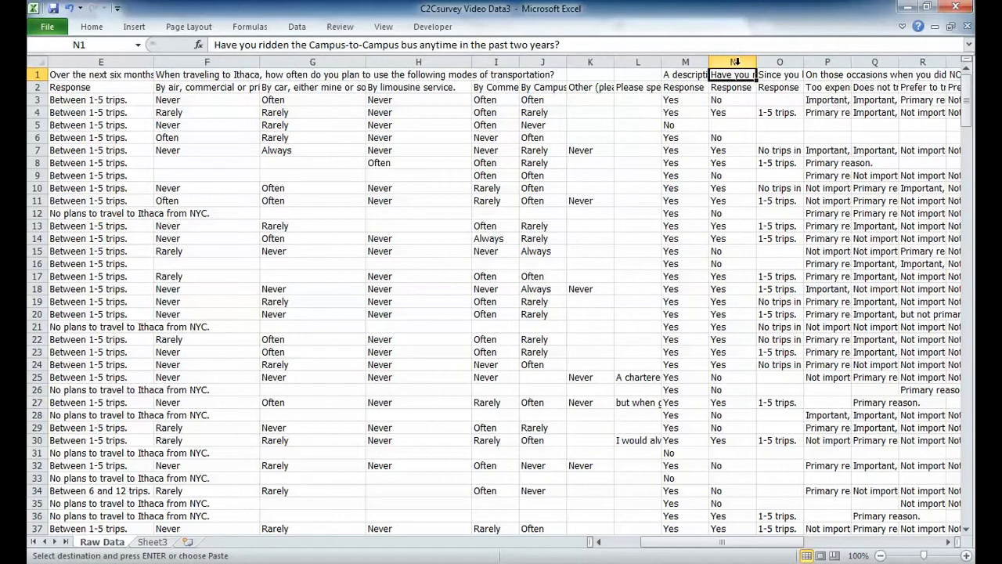
pyautogui.click(733, 62)
pyautogui.rightClick(734, 64)
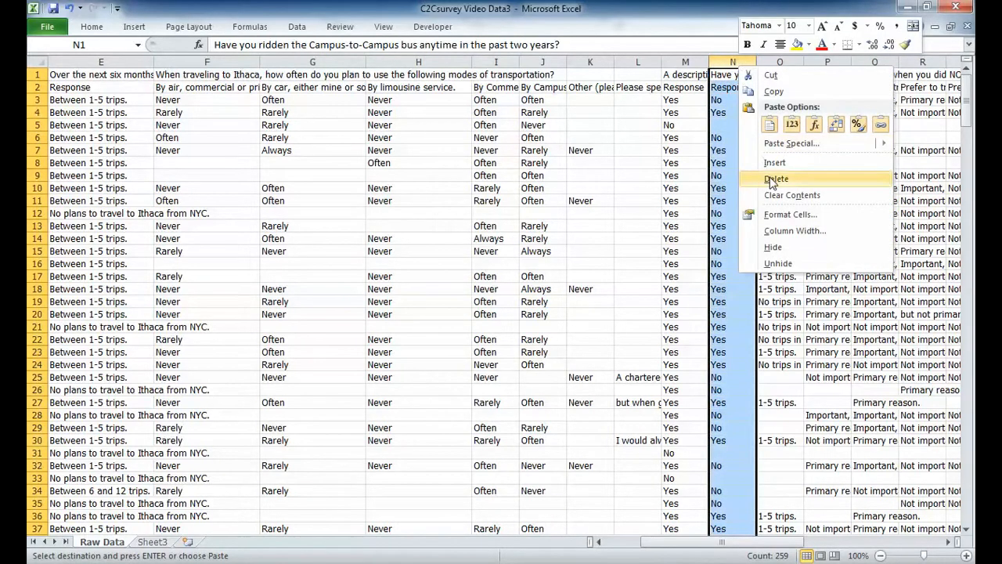
pyautogui.click(772, 93)
# Insert the copied bus-ridership column as column B of Sheet3.
pyautogui.click(153, 541)
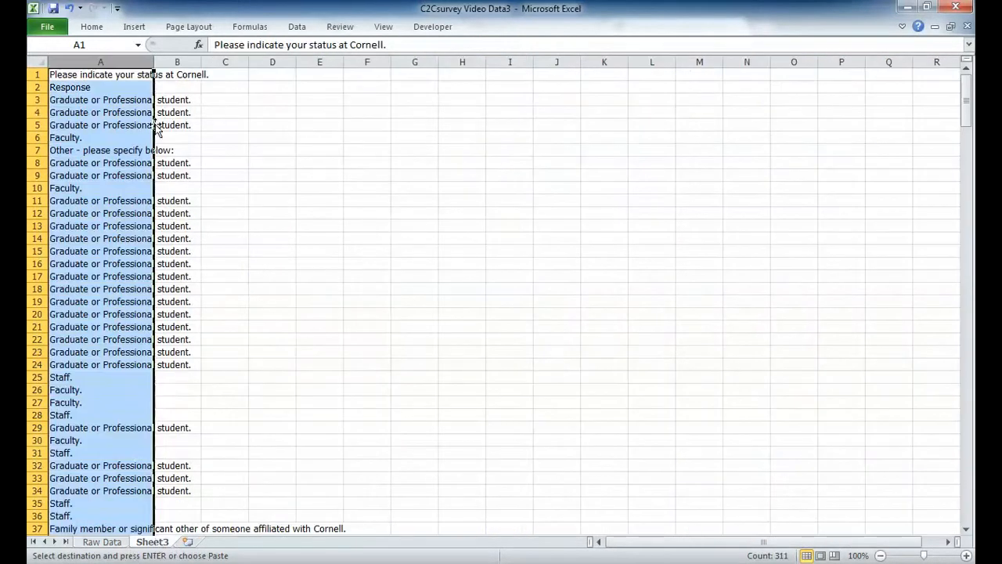
pyautogui.click(182, 62)
pyautogui.rightClick(183, 64)
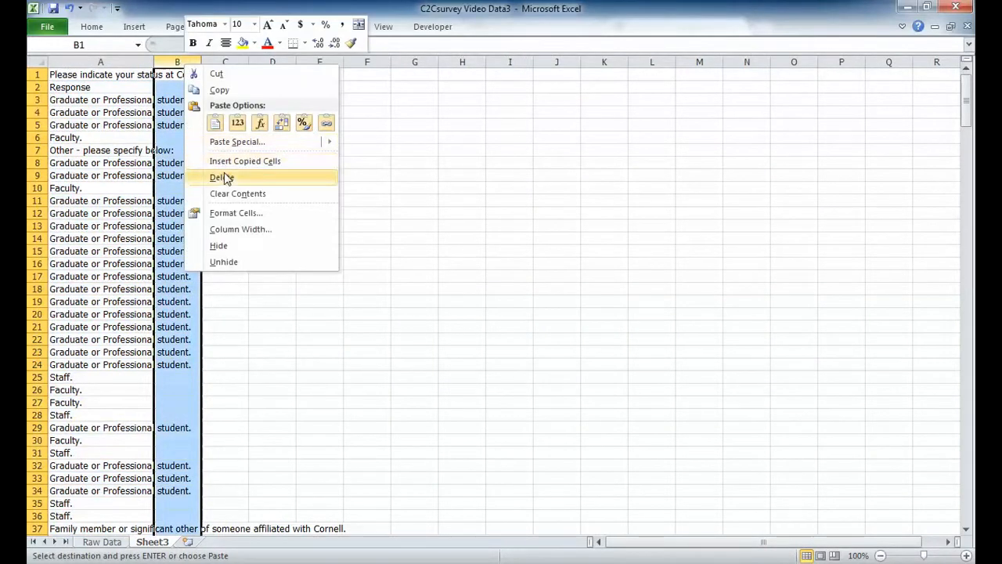
pyautogui.click(224, 161)
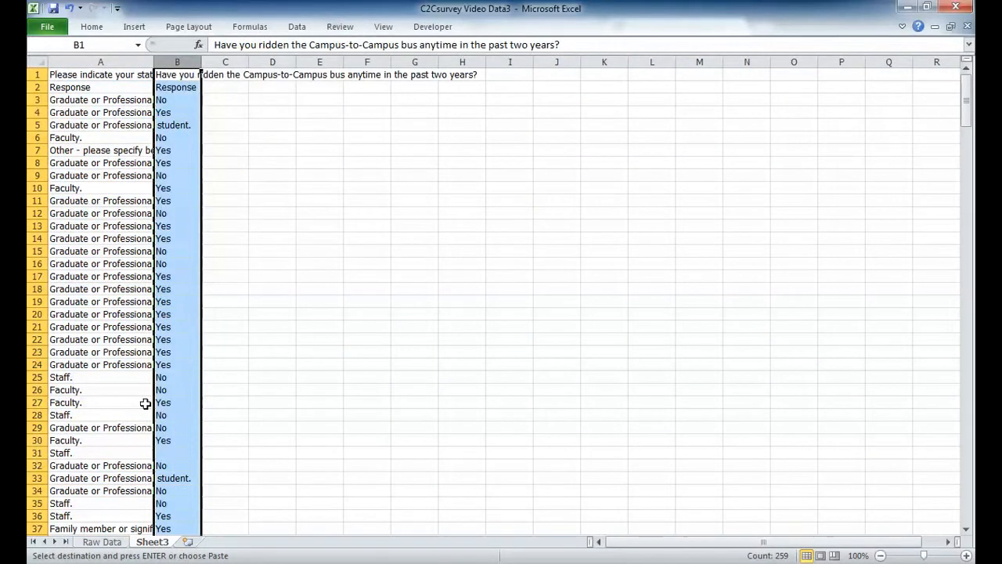
# Rename the Sheet3 worksheet as New Data.
pyautogui.doubleClick(151, 542)
pyautogui.press('BackSpace')
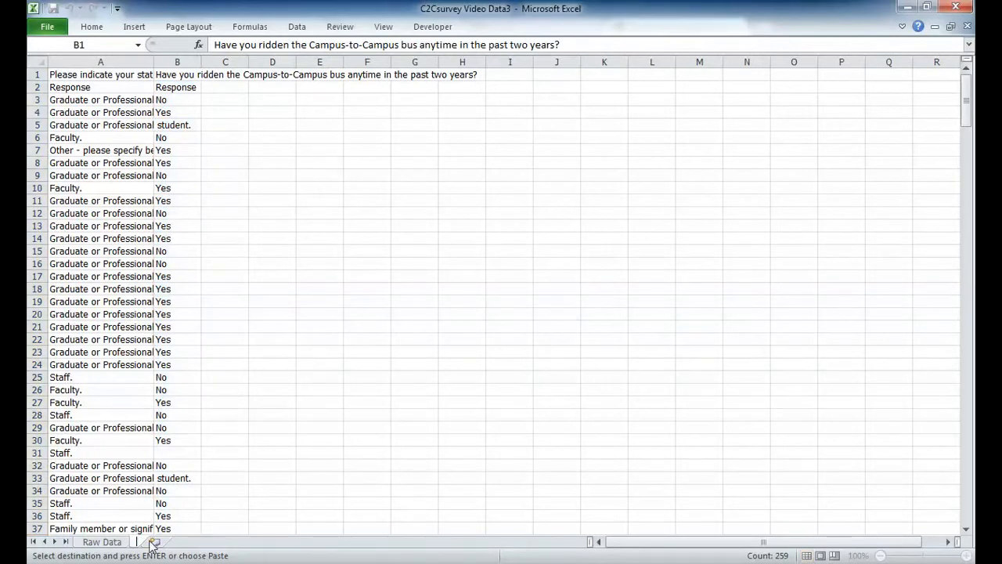
pyautogui.write('New Data')
pyautogui.press('Return')
pyautogui.click(115, 368)
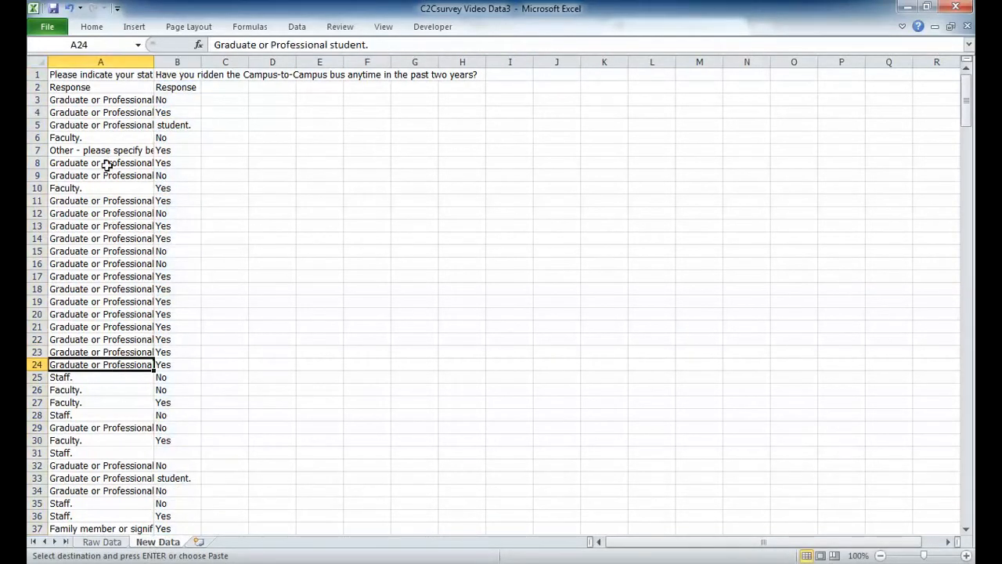
# Wrap the text of the two question headers in A1:B1.
pyautogui.click(93, 76)
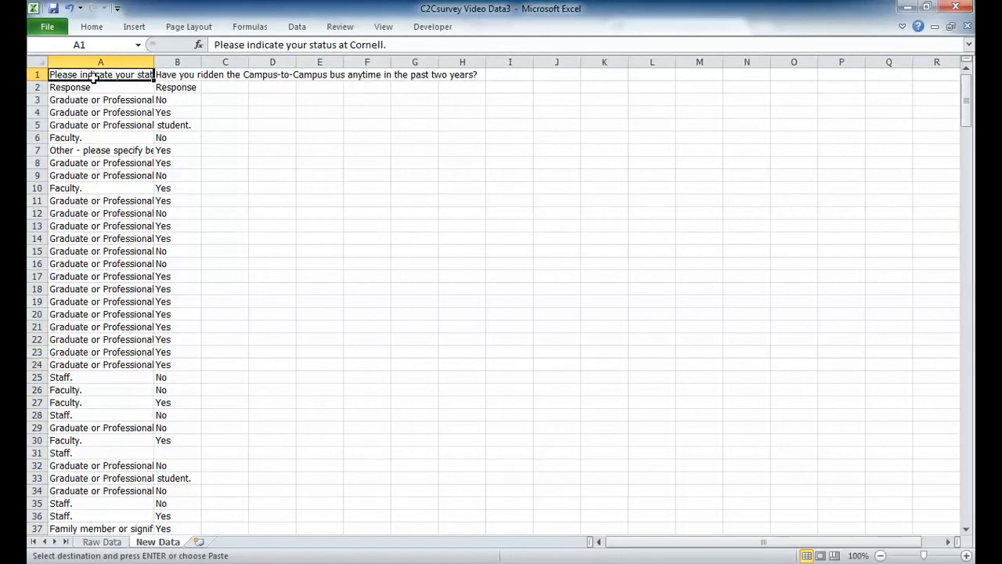
pyautogui.keyDown('shift'); pyautogui.click(180, 75); pyautogui.keyUp('shift')
pyautogui.click(91, 26)
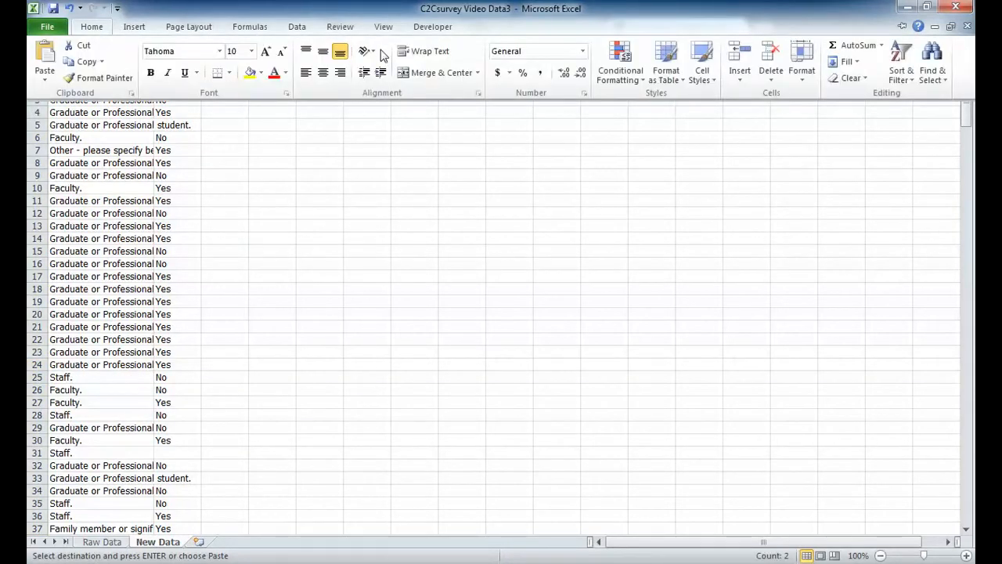
pyautogui.click(423, 51)
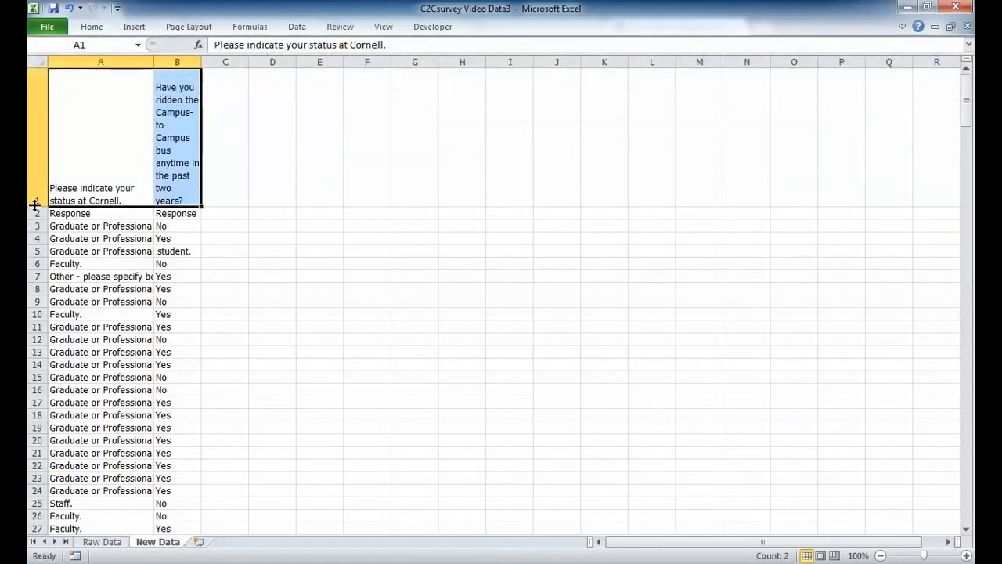
# Widen columns A and B and reduce row 1's height so the question headers and responses fit neatly.
pyautogui.moveTo(155, 62); pyautogui.dragTo(268, 62)
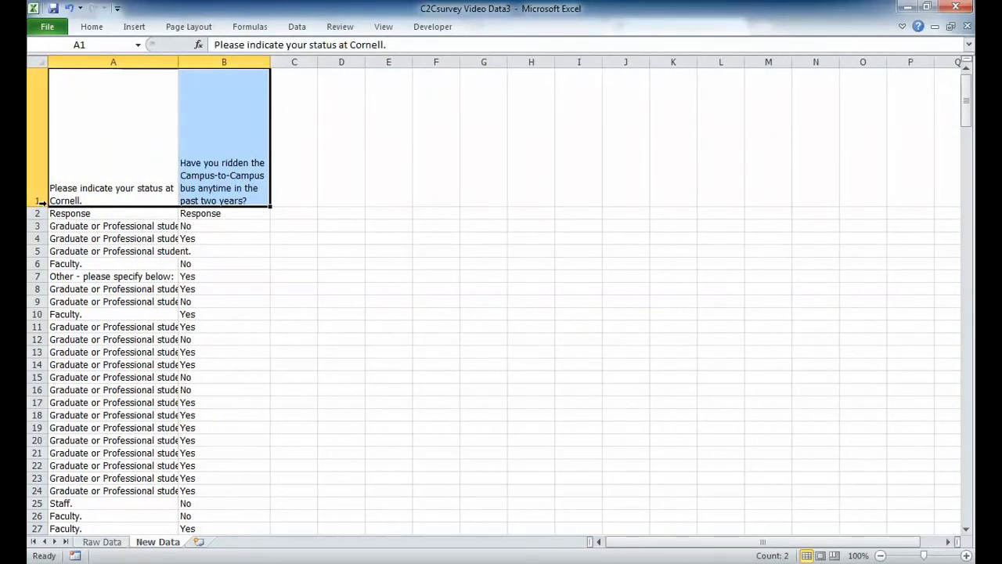
pyautogui.moveTo(41, 201); pyautogui.dragTo(37, 163)
pyautogui.moveTo(36, 207); pyautogui.dragTo(38, 151)
pyautogui.click(124, 218)
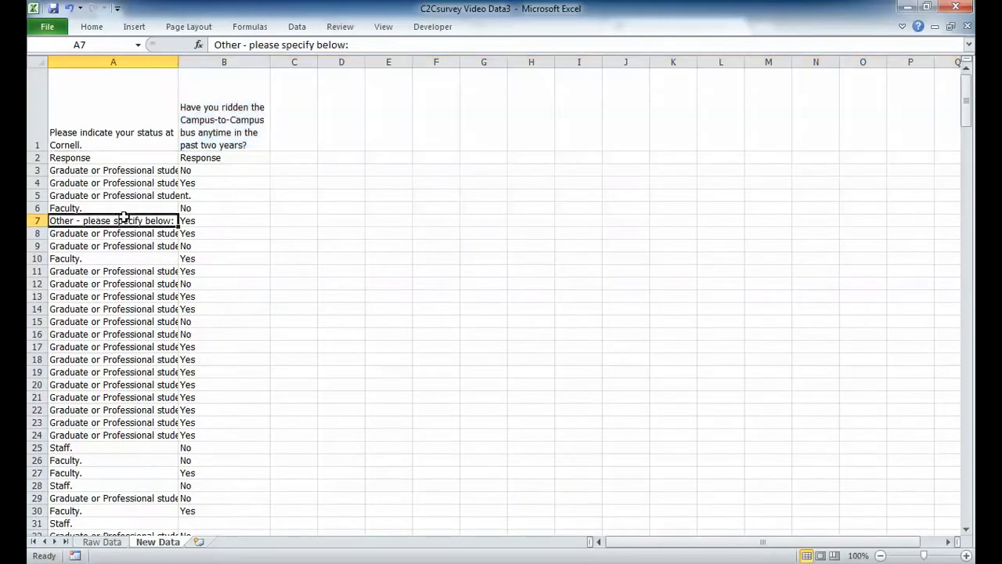
pyautogui.doubleClick(179, 56)
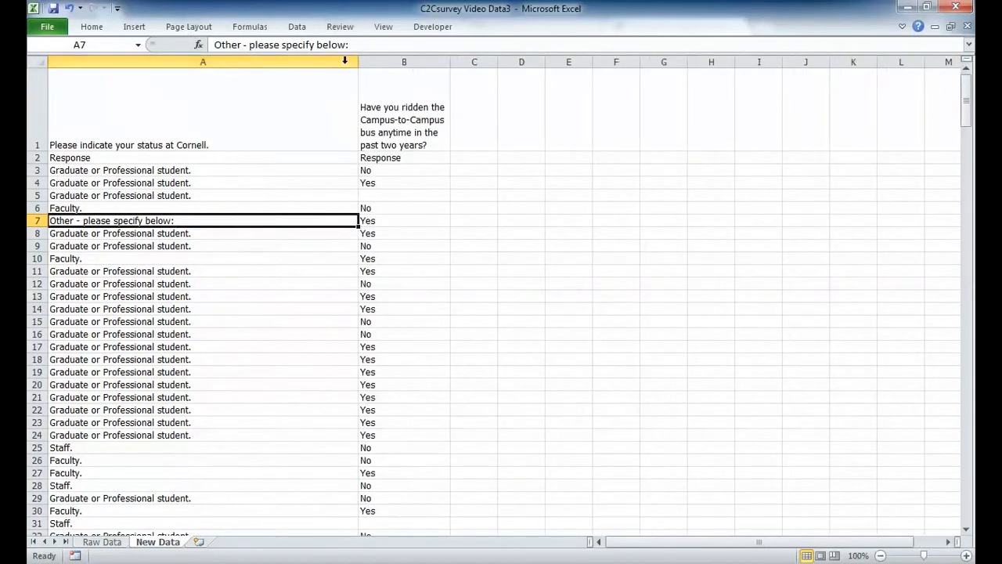
pyautogui.moveTo(358, 61); pyautogui.dragTo(239, 82)
# Make the question headers in A1:B1 bold.
pyautogui.click(236, 85)
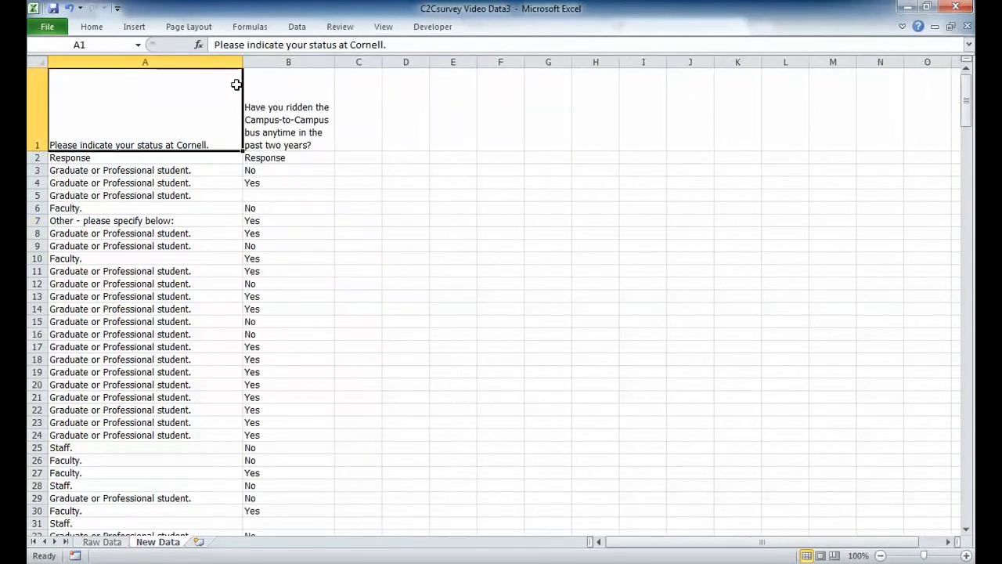
pyautogui.keyDown('shift'); pyautogui.click(276, 100); pyautogui.keyUp('shift')
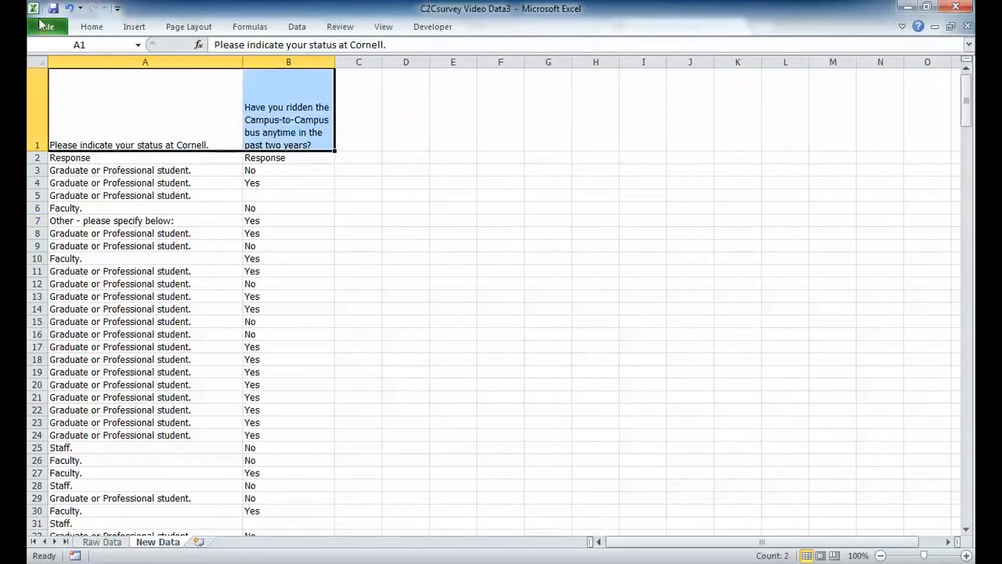
pyautogui.hotkey('ctrl', 'b')
pyautogui.click(144, 234)
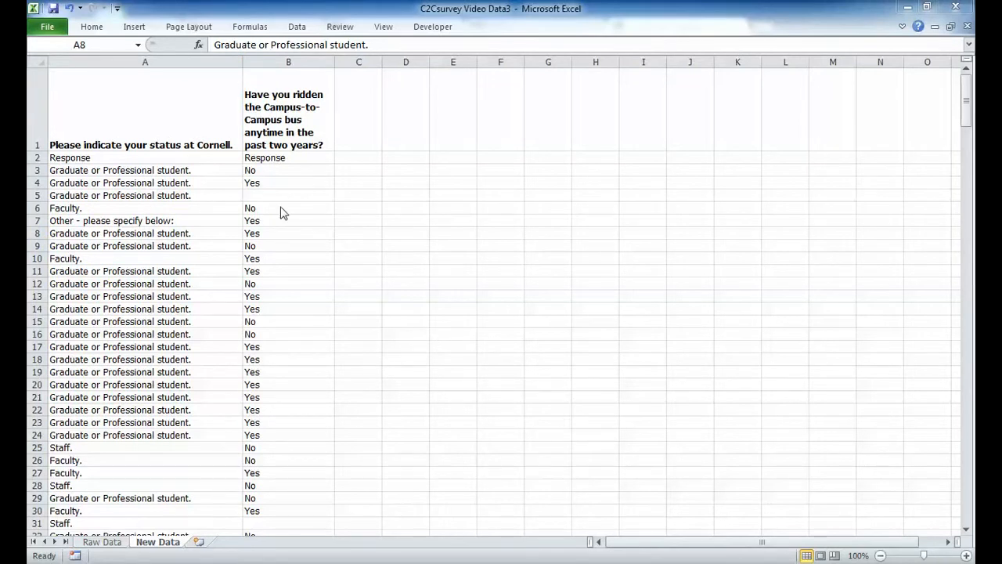
# Delete row 2, which holds the redundant "Response" labels, from the New Data sheet.
pyautogui.click(165, 214)
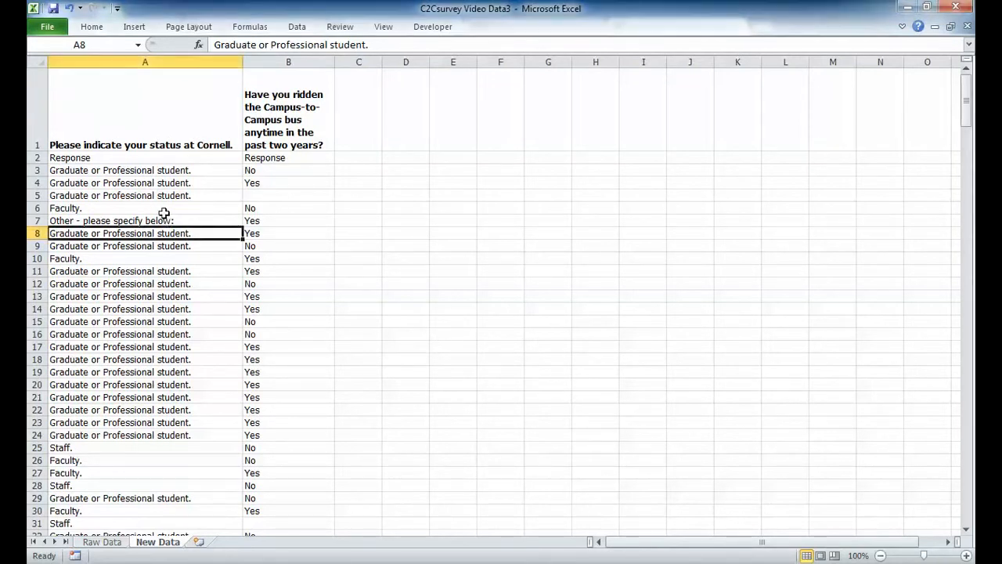
pyautogui.click(99, 158)
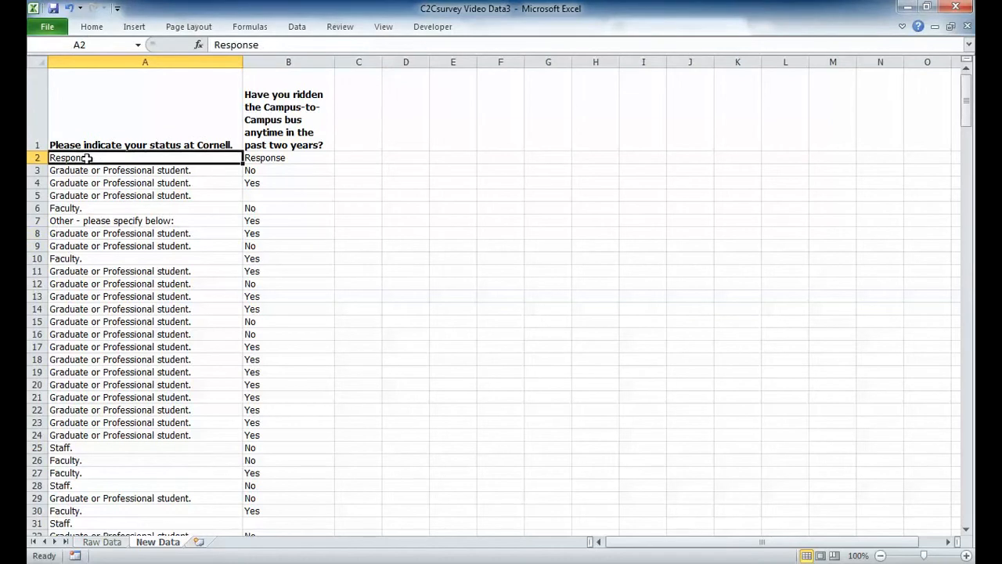
pyautogui.click(36, 158)
pyautogui.rightClick(37, 158)
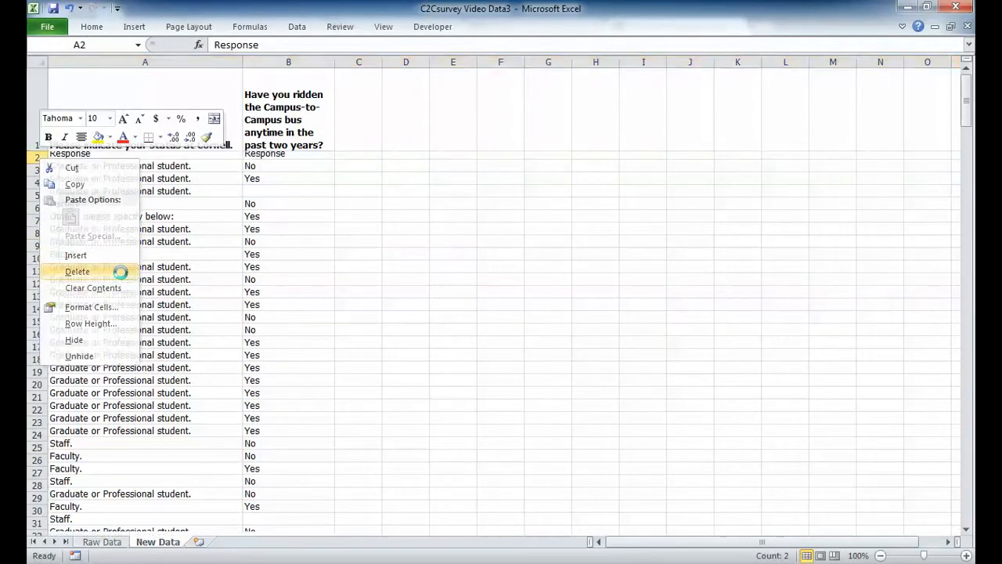
pyautogui.click(119, 271)
pyautogui.click(309, 198)
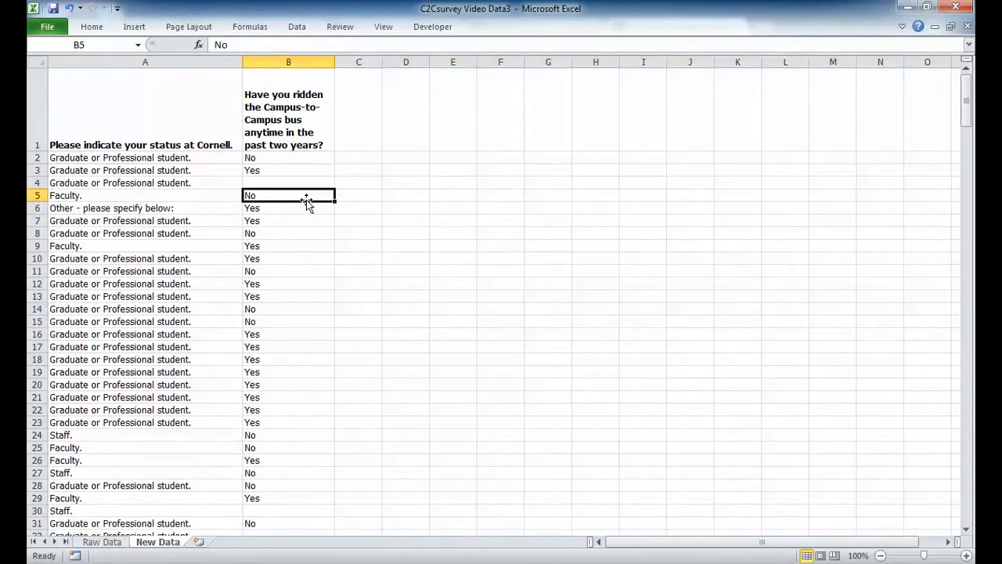
# Inspect row 4 of the New Data sheet and select its bus-ridership response cell, B4.
pyautogui.click(170, 161)
pyautogui.click(175, 182)
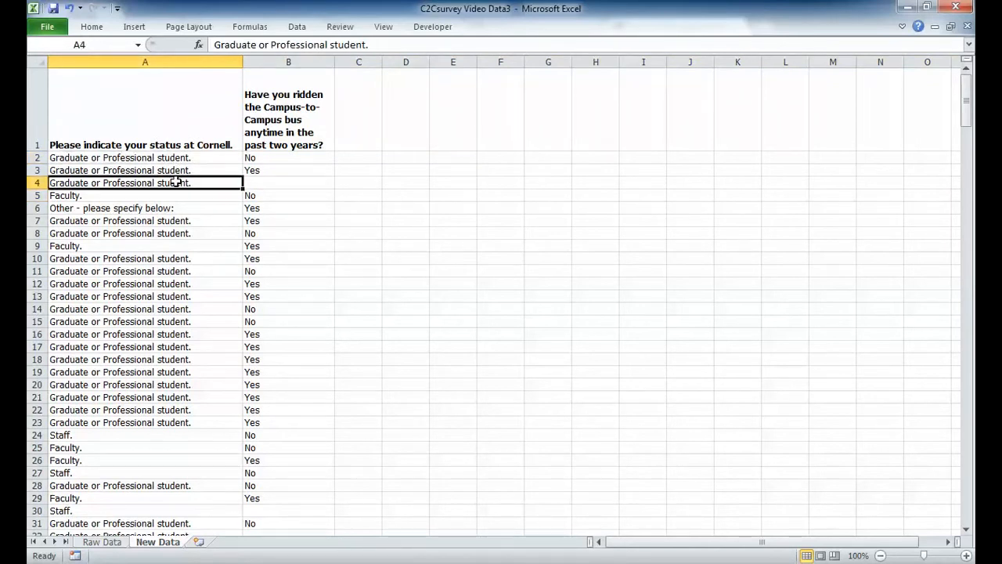
pyautogui.press('Down')
pyautogui.press('Up')
pyautogui.press('Right')
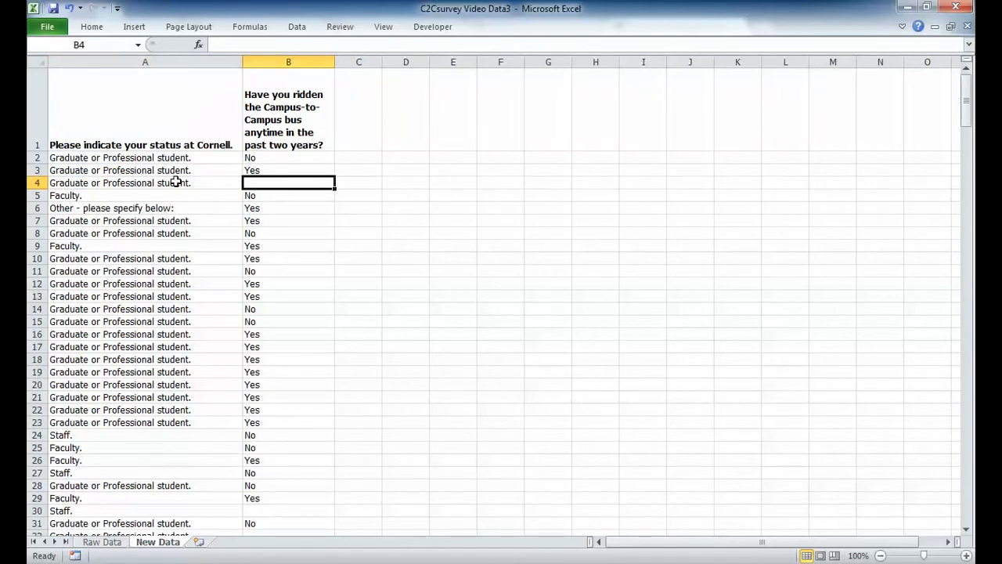
# Turn on filtering for the survey data in columns A and B, from the question headers down to row 313.
pyautogui.click(182, 217)
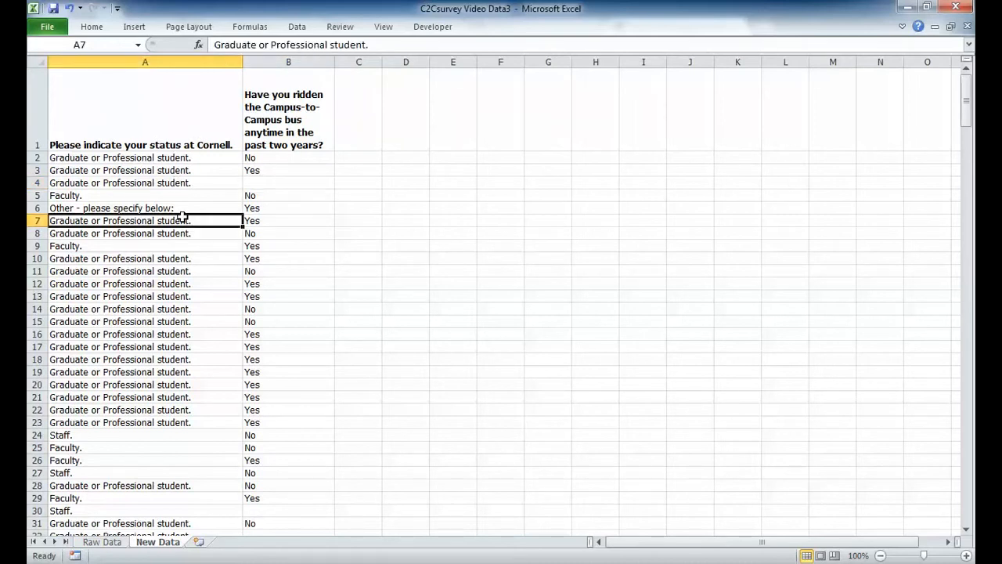
pyautogui.click(168, 123)
pyautogui.hotkey('shift', 'Right')
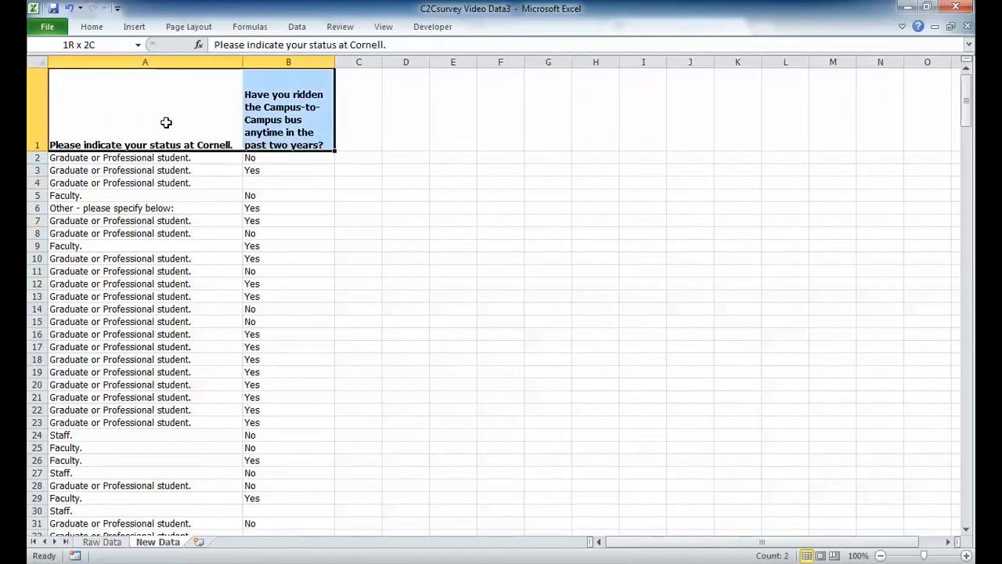
pyautogui.hotkey('shift', 'pagedown')
pyautogui.hotkey('shift', 'pagedown')
pyautogui.hotkey('shift', 'pagedown')
pyautogui.hotkey('shift', 'pagedown')
pyautogui.hotkey('shift', 'pagedown')
pyautogui.hotkey('shift', 'pagedown')
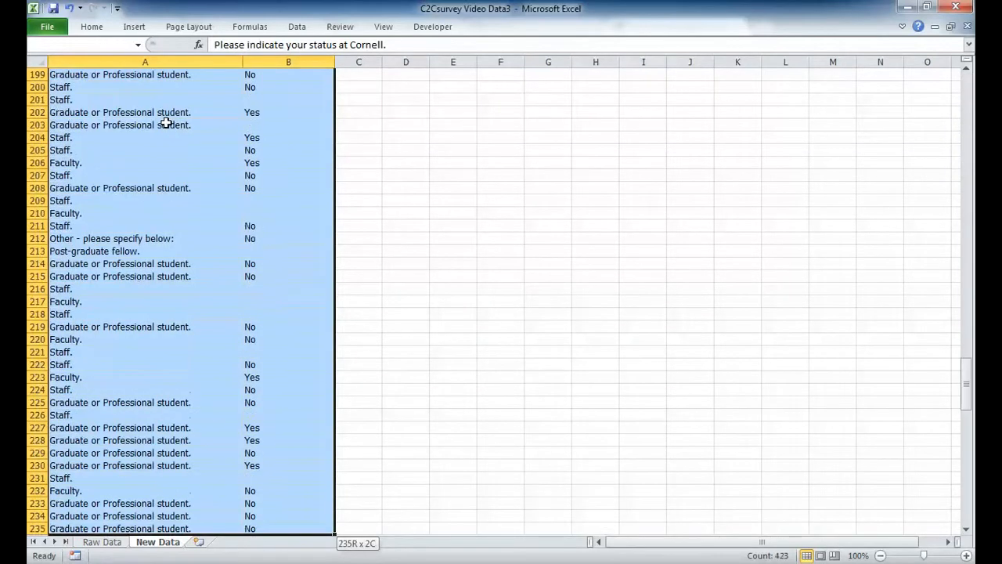
pyautogui.hotkey('shift', 'pagedown')
pyautogui.hotkey('shift', 'pagedown')
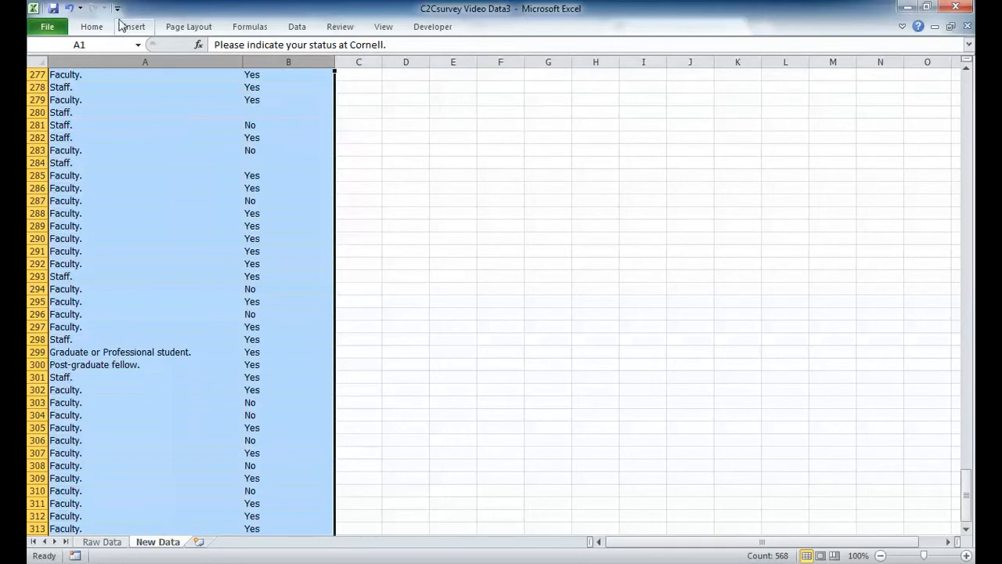
pyautogui.click(308, 31)
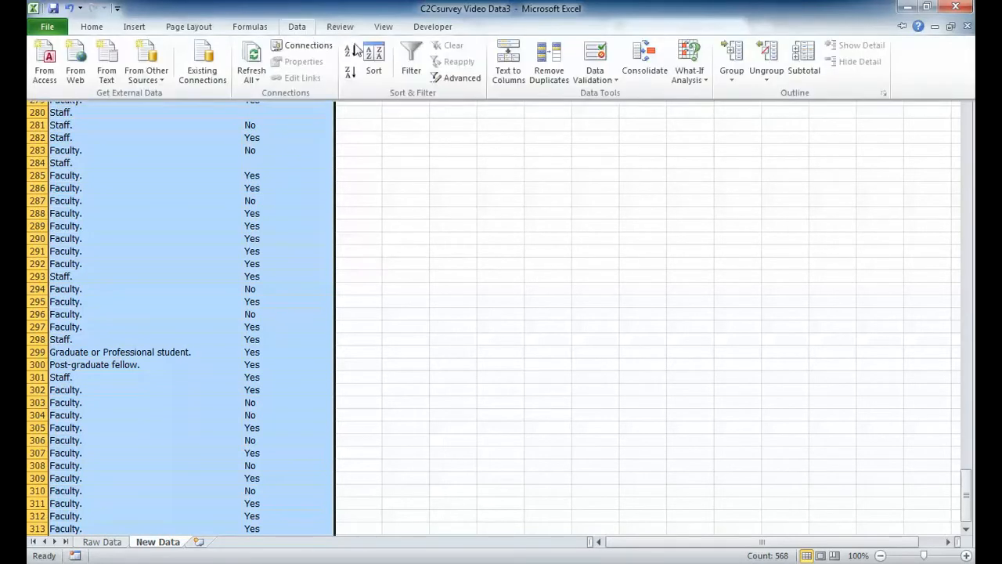
pyautogui.click(410, 62)
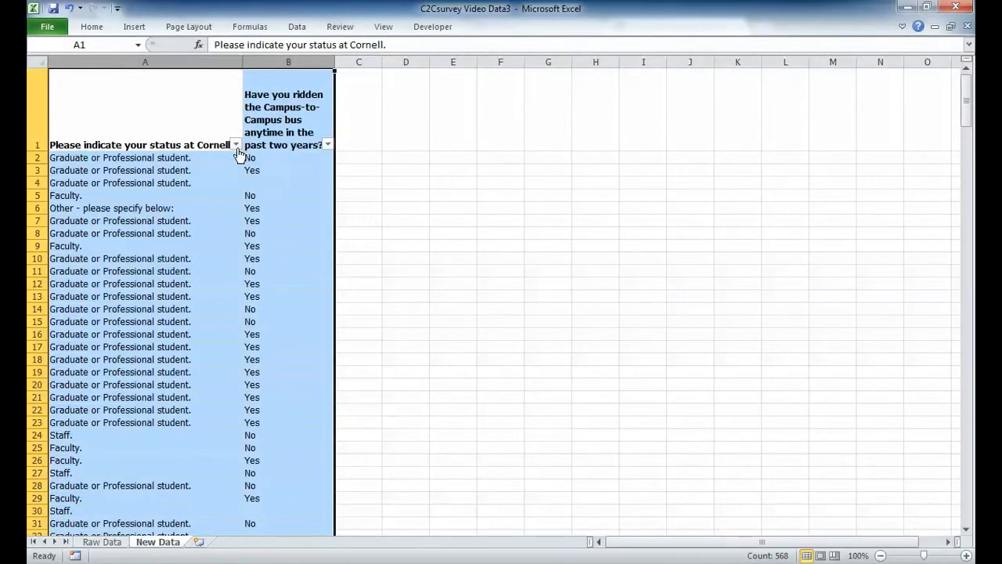
# Filter the Cornell status column to exclude blank responses.
pyautogui.click(236, 145)
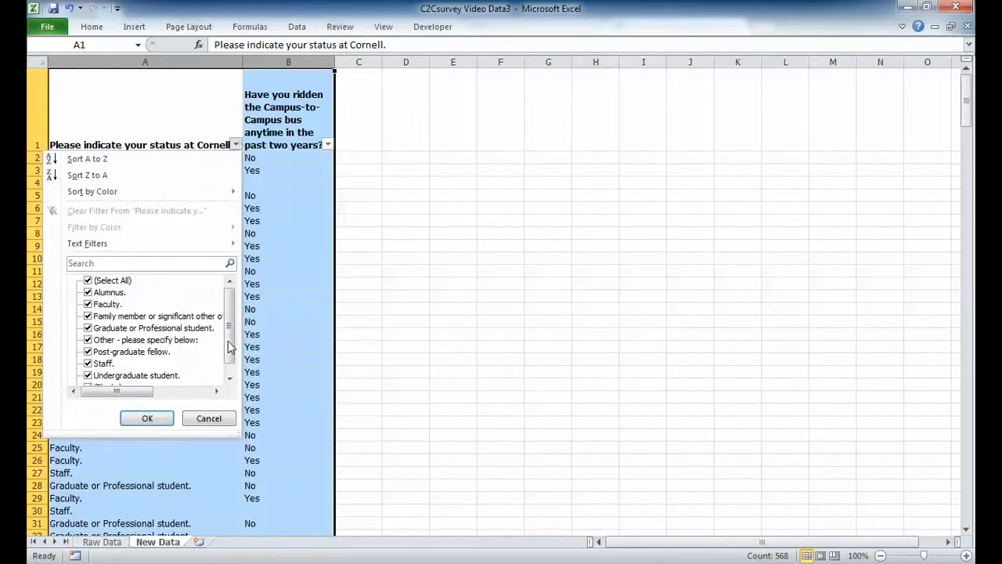
pyautogui.scroll(-1, 231, 346)
pyautogui.click(88, 376)
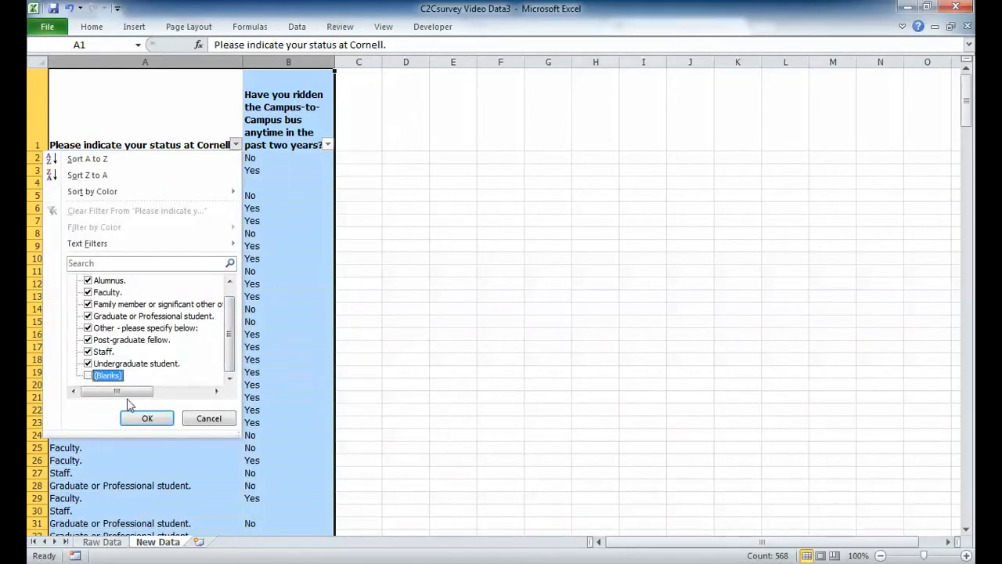
pyautogui.click(142, 418)
# Filter the Campus-to-Campus bus ridership column to exclude blanks, keeping only the No and Yes responses.
pyautogui.click(329, 146)
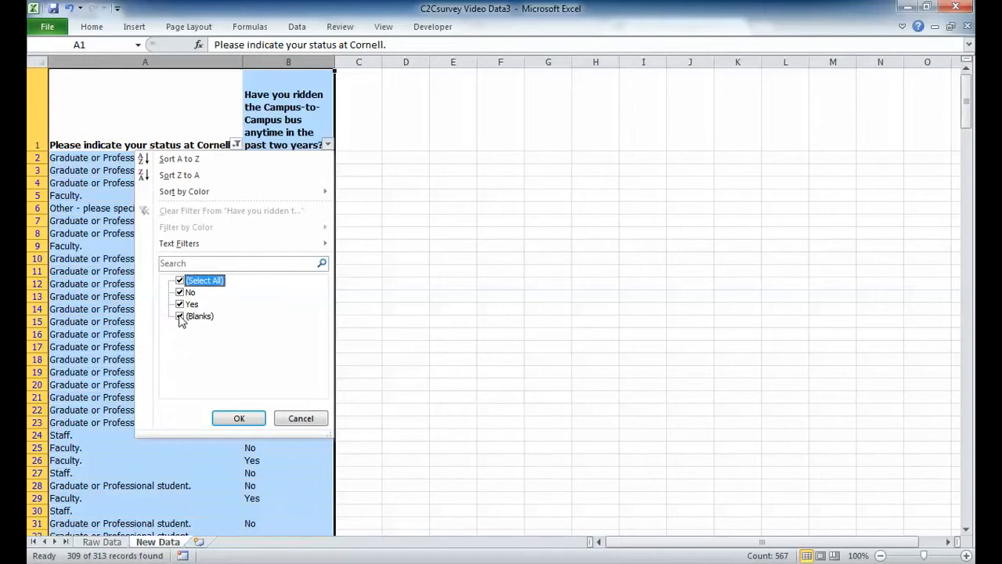
pyautogui.click(179, 316)
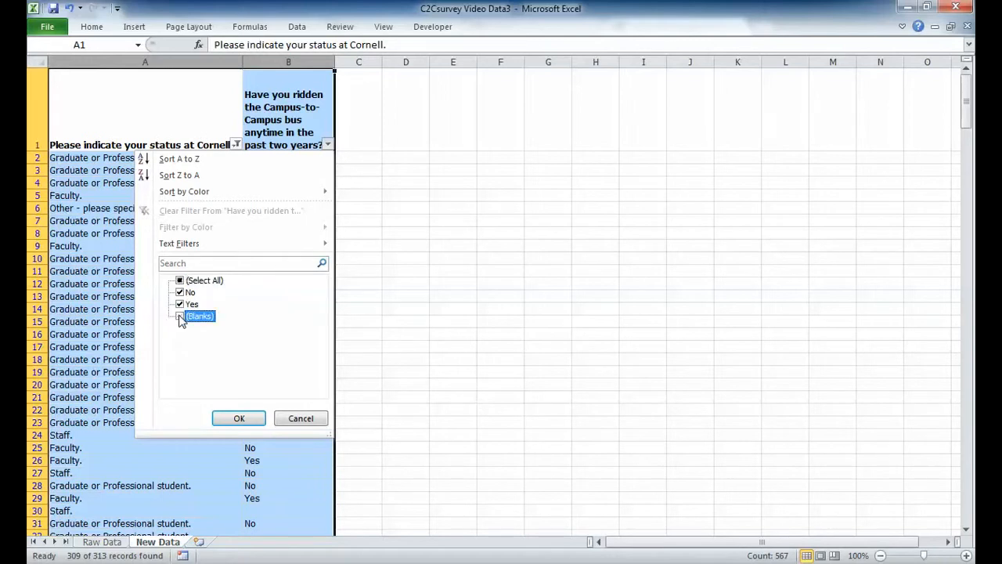
pyautogui.click(240, 418)
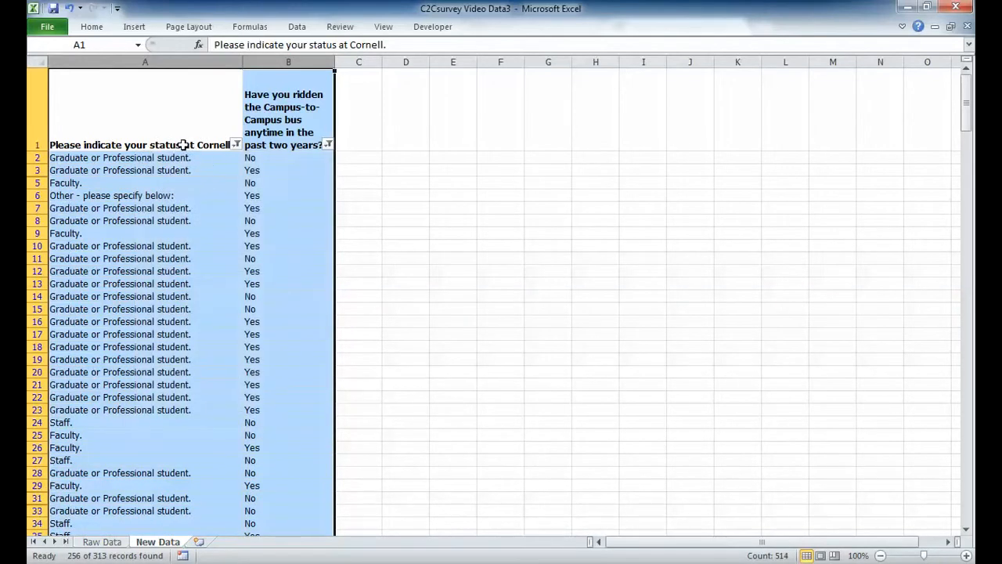
# Copy the filtered status and ridership data with its headers and paste it starting at cell D1.
pyautogui.click(179, 144)
pyautogui.press('Right')
pyautogui.hotkey('ctrl', 'Down')
pyautogui.press('Left')
pyautogui.hotkey('ctrl', 'Up')
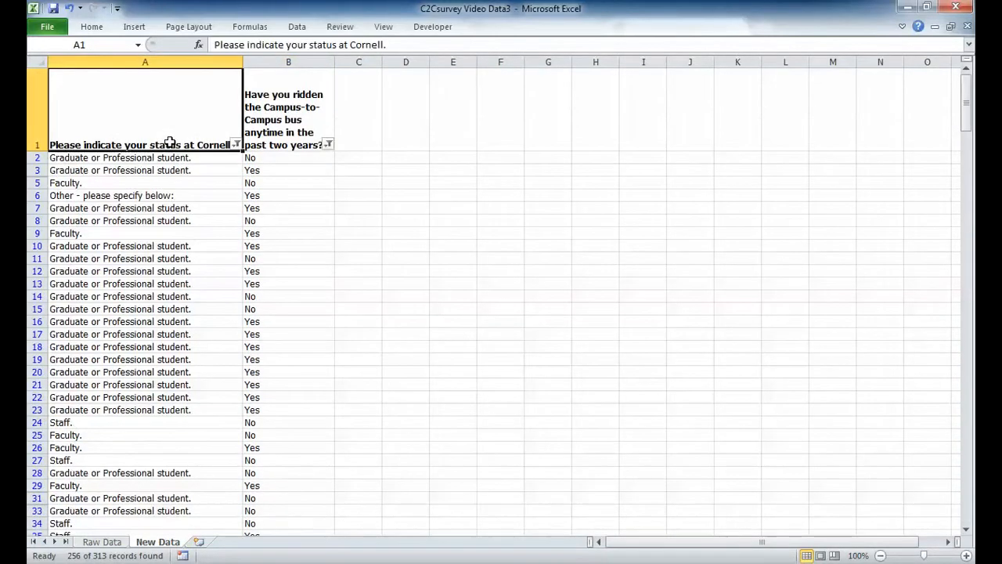
pyautogui.hotkey('shift', 'Right')
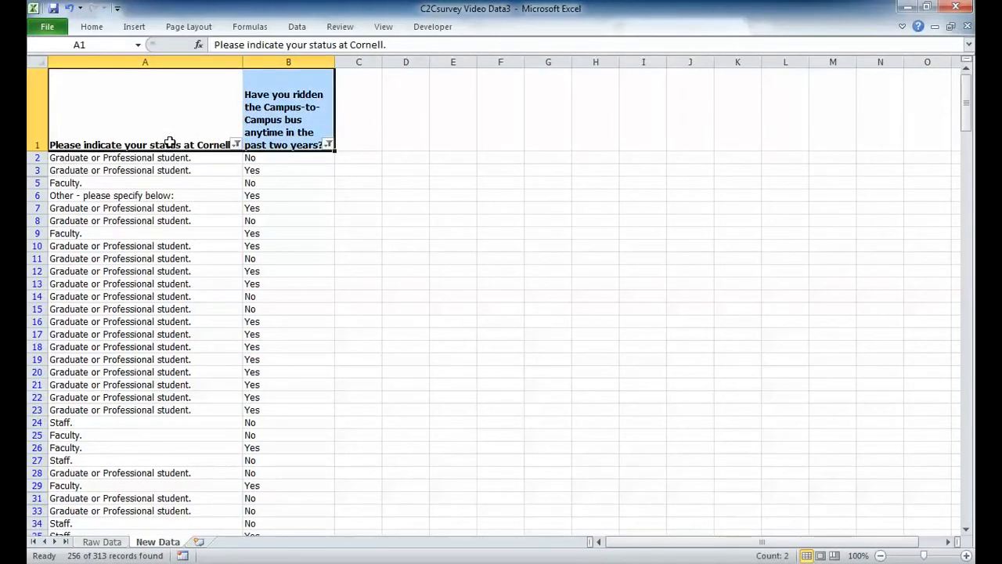
pyautogui.hotkey('ctrl', 'shift', 'Down')
pyautogui.hotkey('ctrl', 'c')
pyautogui.hotkey('ctrl', 'Home')
pyautogui.press('Right')
pyautogui.press('Right')
pyautogui.press('Right')
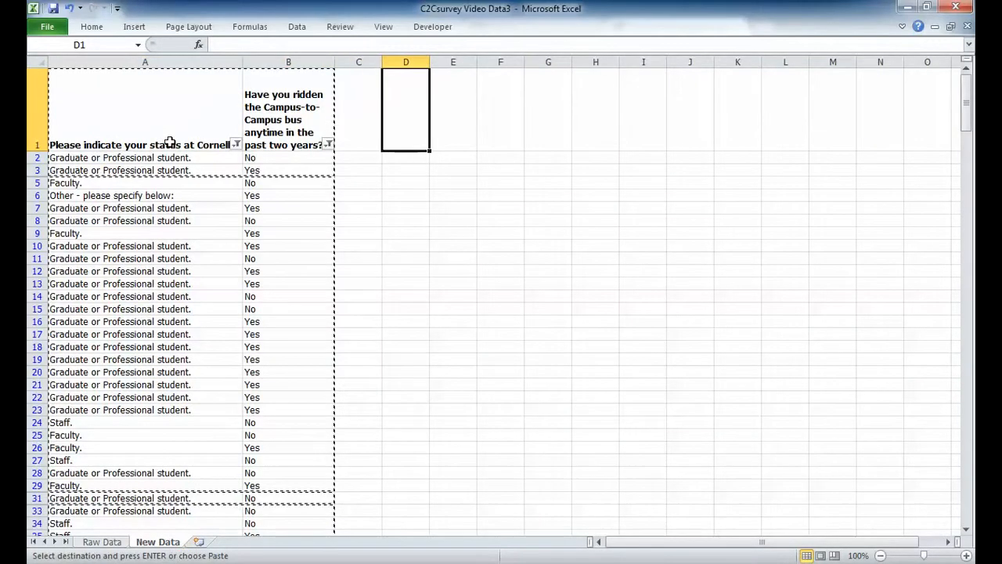
pyautogui.hotkey('ctrl', 'v')
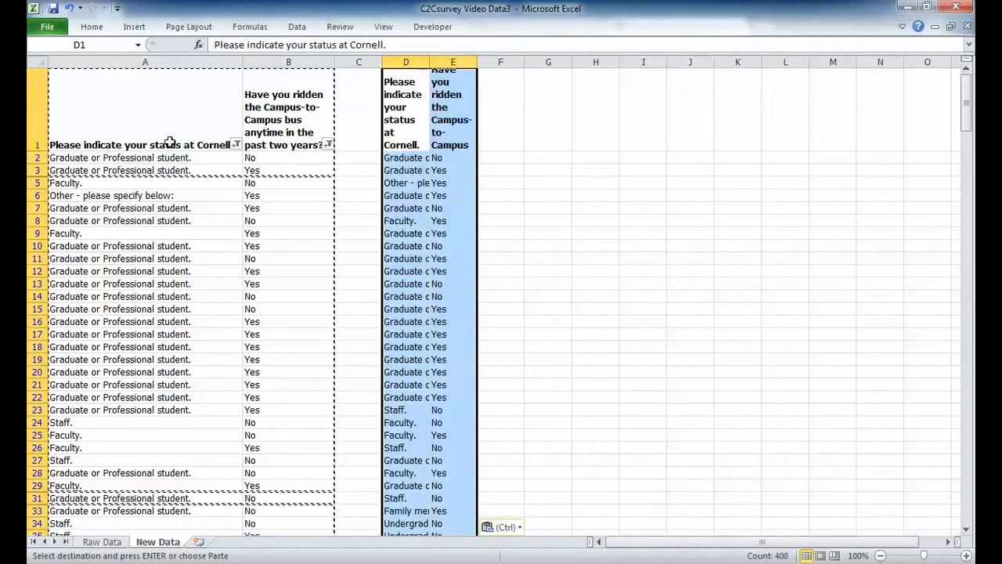
# Delete the original filtered columns A and B and the empty column beside them, leaving the pasted copy in A and B.
pyautogui.moveTo(196, 62); pyautogui.dragTo(271, 61)
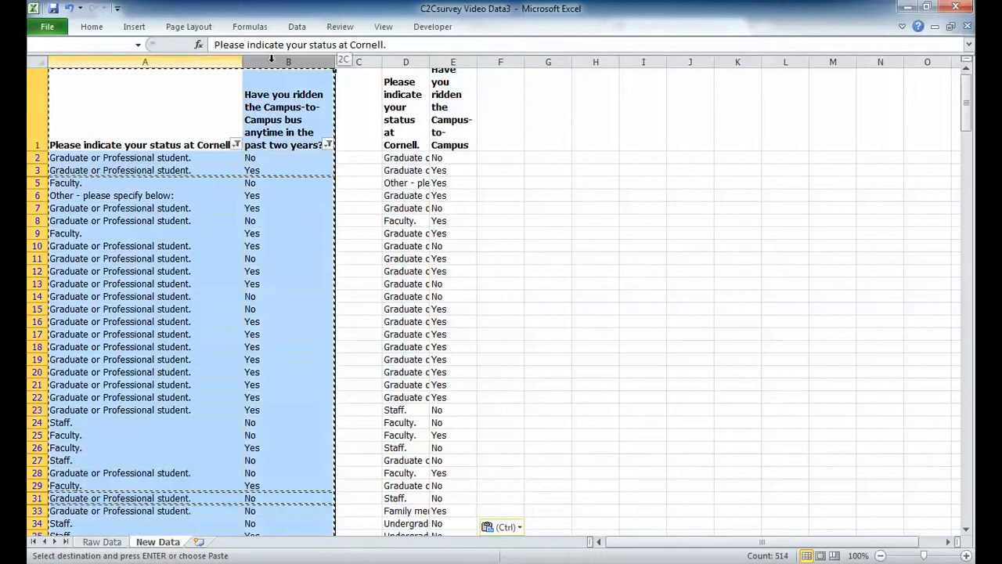
pyautogui.rightClick(271, 61)
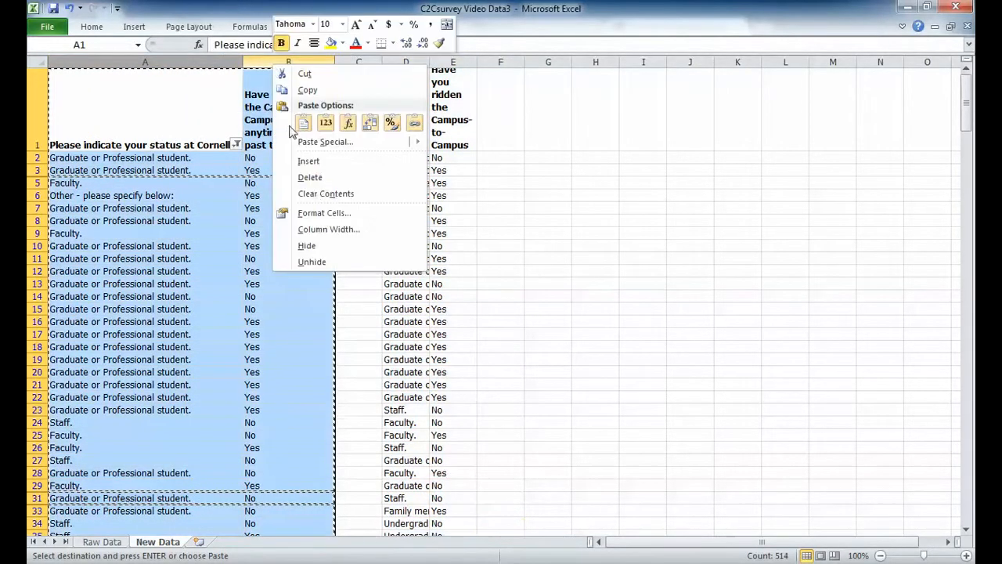
pyautogui.click(315, 178)
pyautogui.rightClick(78, 61)
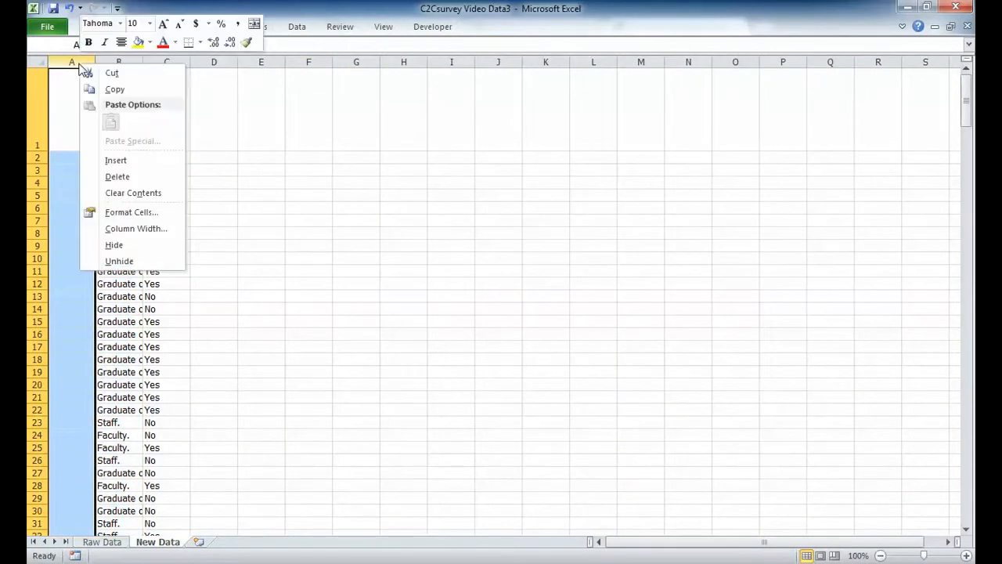
pyautogui.click(111, 177)
# Widen columns A and B to fit the headers and responses, and check the cleaned data down to its last row.
pyautogui.moveTo(97, 62); pyautogui.dragTo(232, 62)
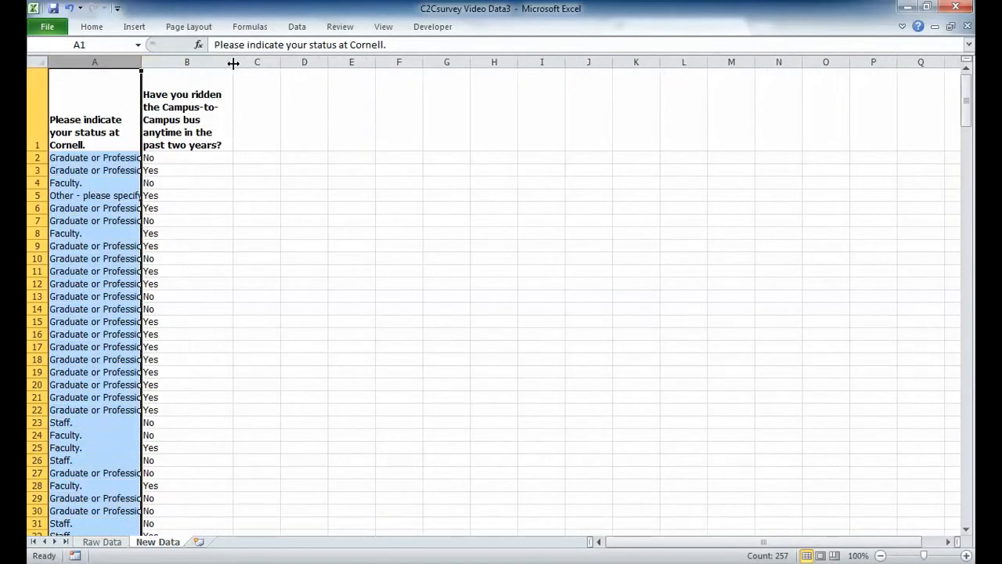
pyautogui.moveTo(141, 62); pyautogui.dragTo(207, 62)
pyautogui.click(261, 173)
pyautogui.press('Up')
pyautogui.hotkey('ctrl', 'Down')
pyautogui.press('Left')
pyautogui.hotkey('ctrl', 'Home')
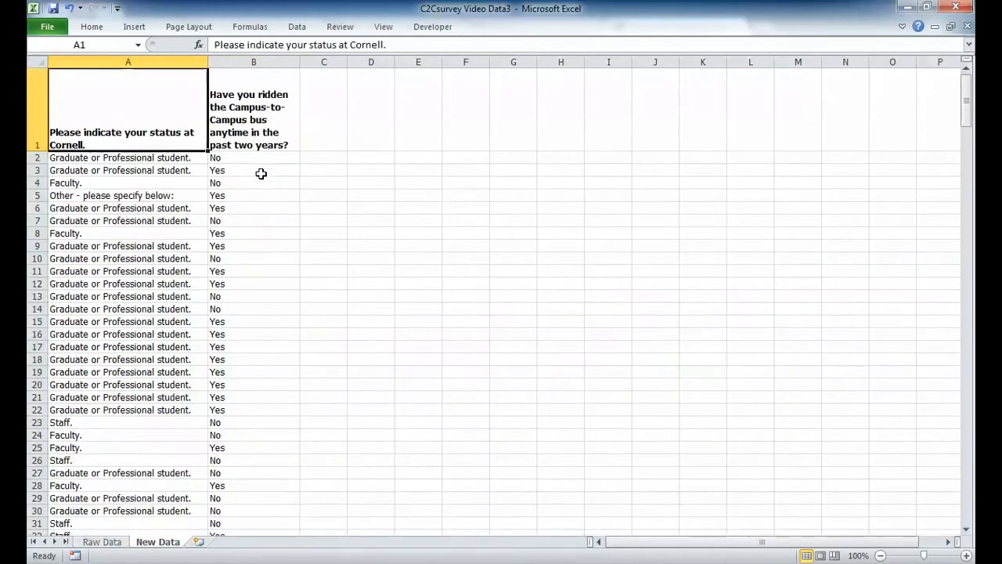
pyautogui.press('Right')
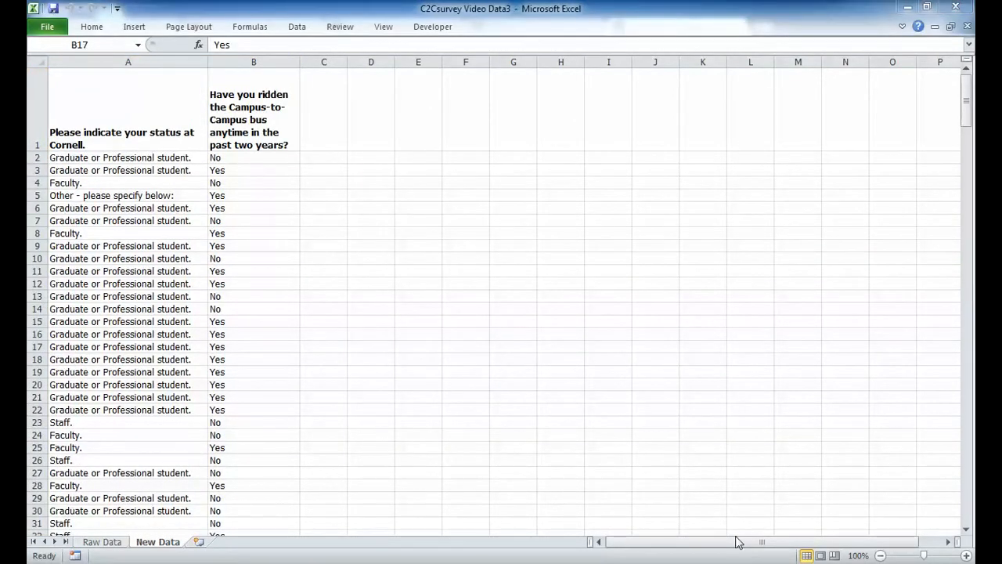
# Create a PivotTable from the New Data range A1:B257 on a new worksheet.
pyautogui.click(108, 149)
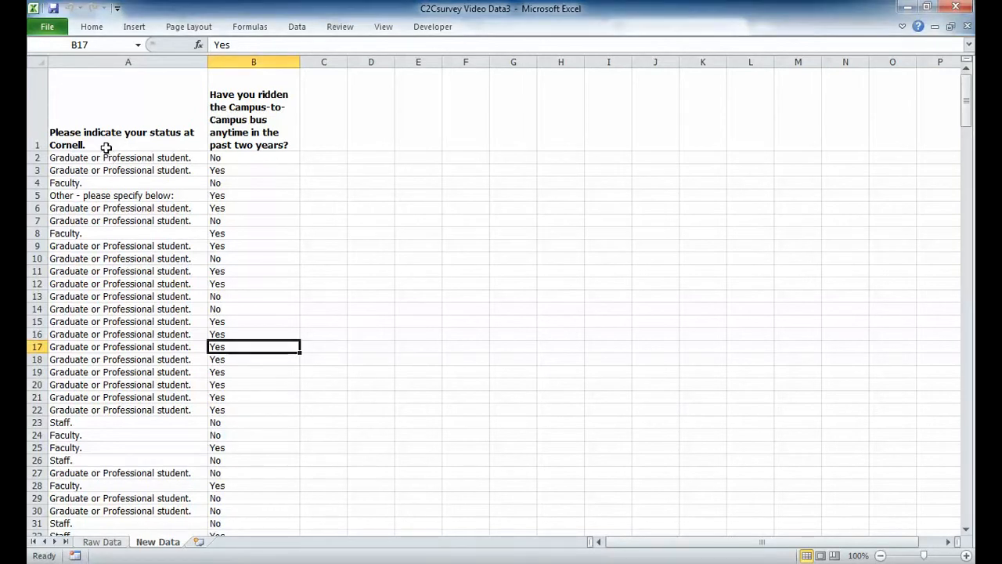
pyautogui.click(106, 147)
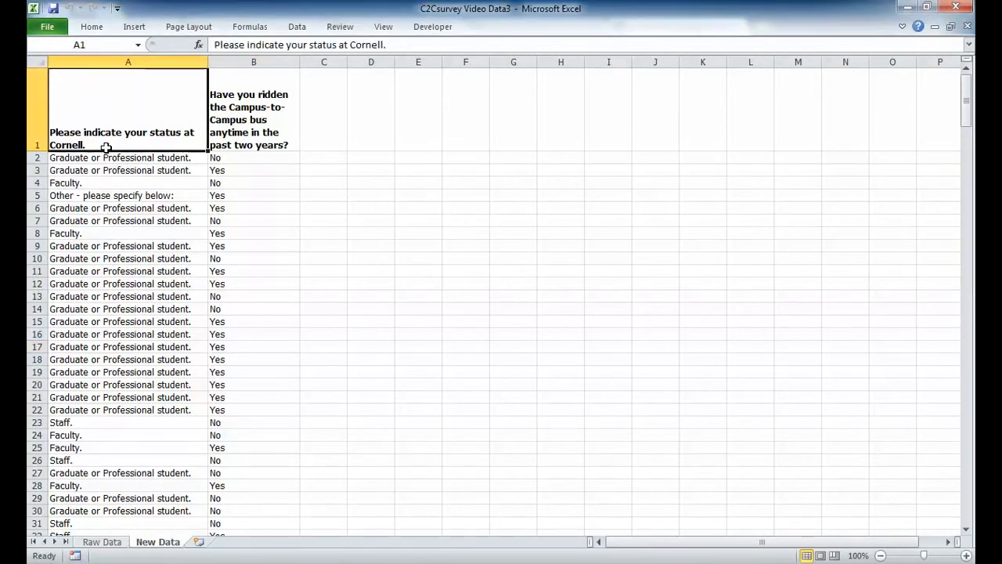
pyautogui.click(90, 245)
pyautogui.click(90, 142)
pyautogui.click(134, 27)
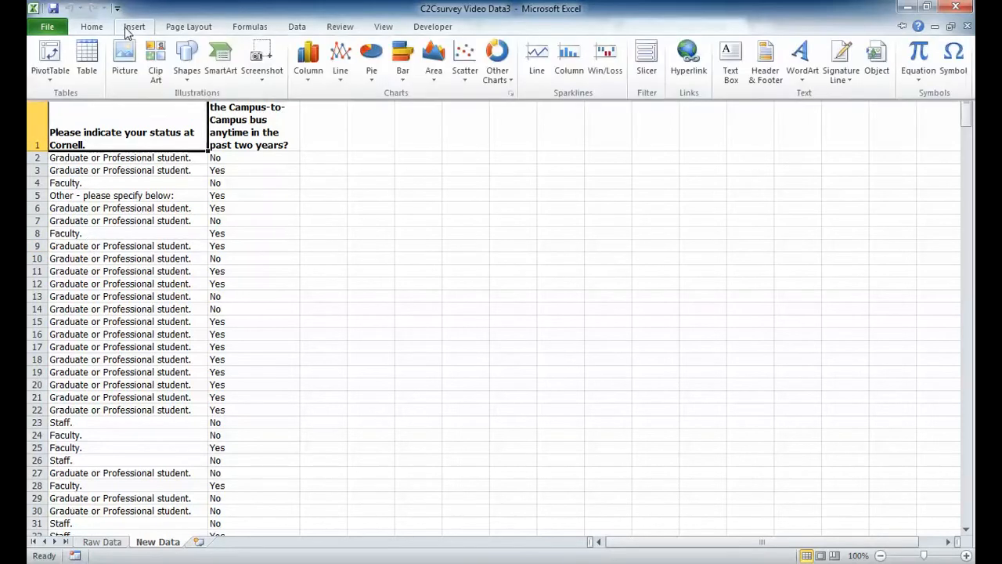
pyautogui.click(58, 64)
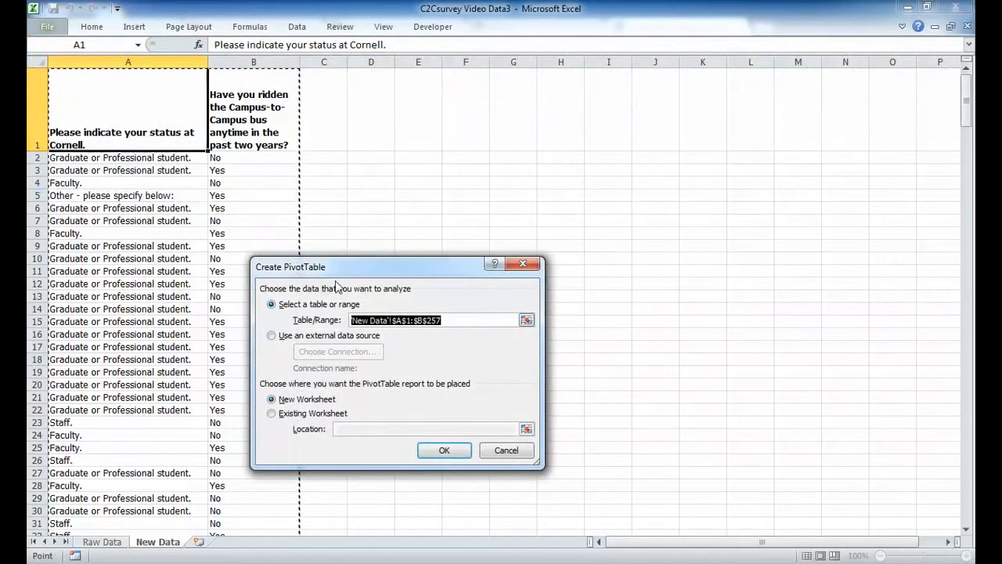
pyautogui.click(437, 452)
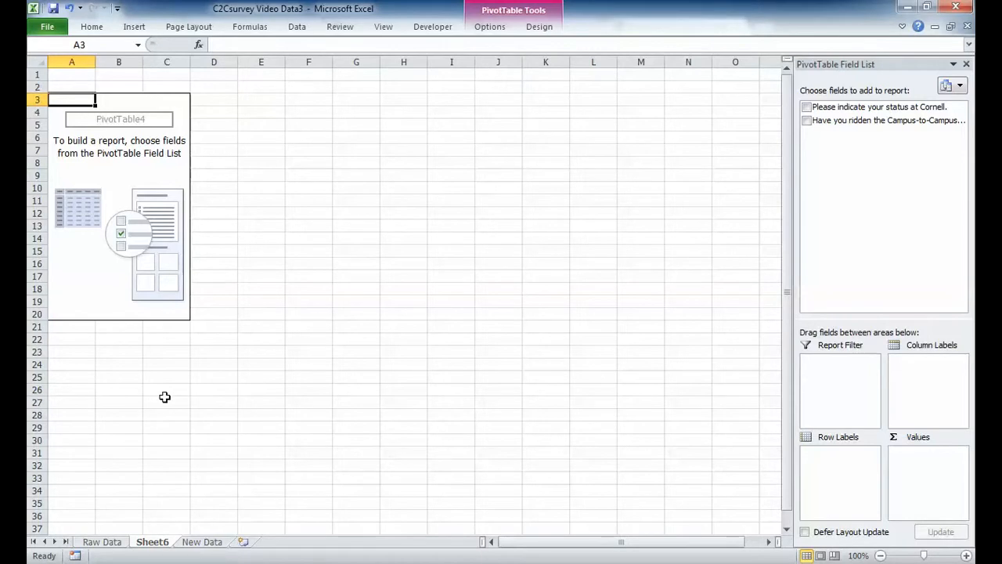
# Rename the new PivotTable sheet as Pivot WS.
pyautogui.doubleClick(156, 546)
pyautogui.write('Pivo')
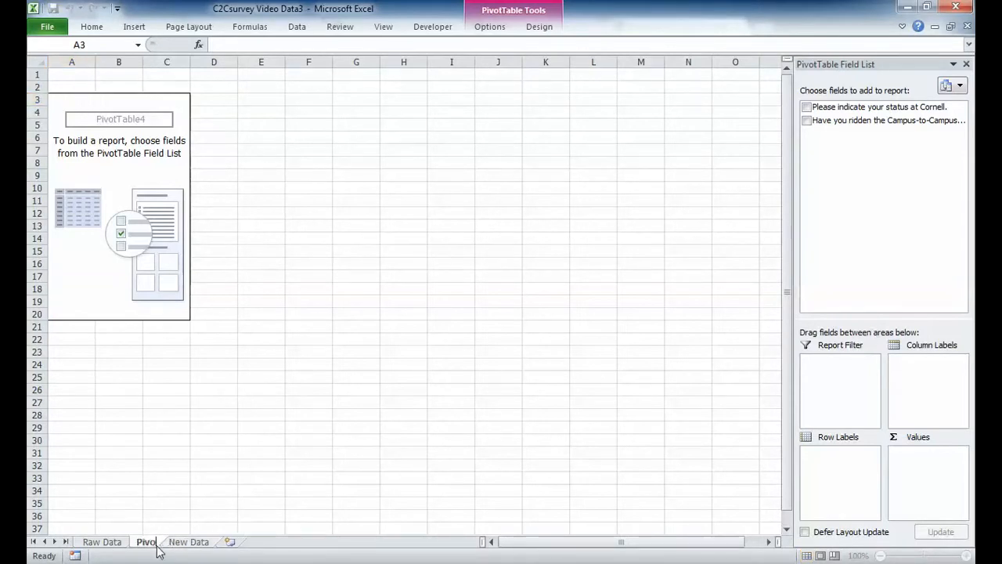
pyautogui.write('t WS')
pyautogui.press('Return')
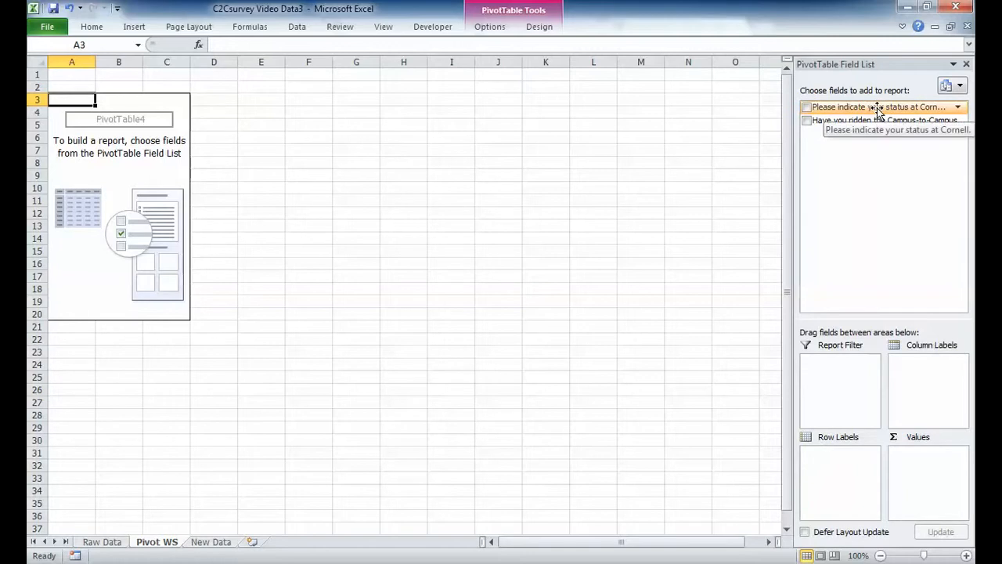
# Lay out the PivotTable with Cornell status as row labels, bus ridership as column labels, and the count of ridership responses as values.
pyautogui.moveTo(878, 111); pyautogui.dragTo(821, 499)
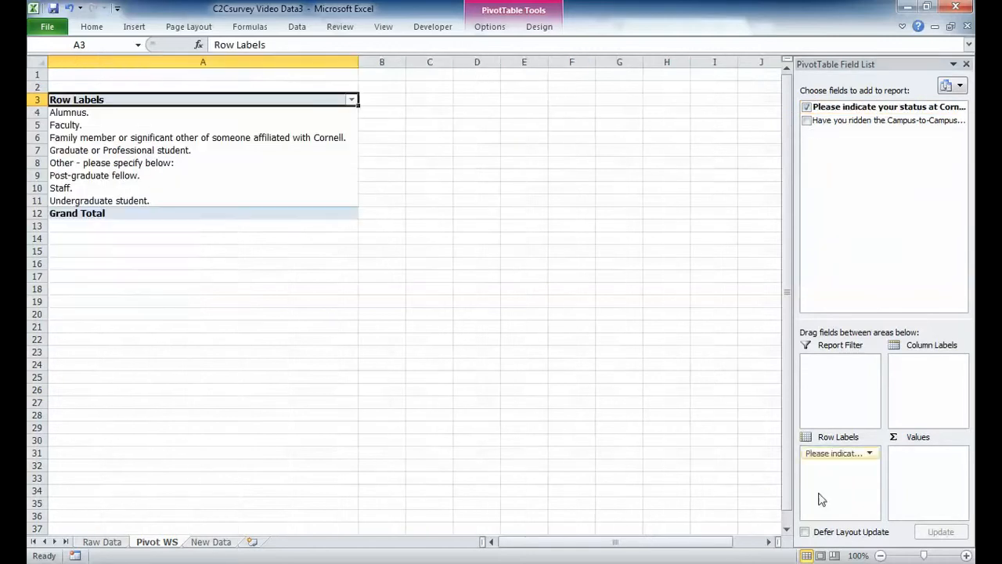
pyautogui.moveTo(870, 118); pyautogui.dragTo(915, 387)
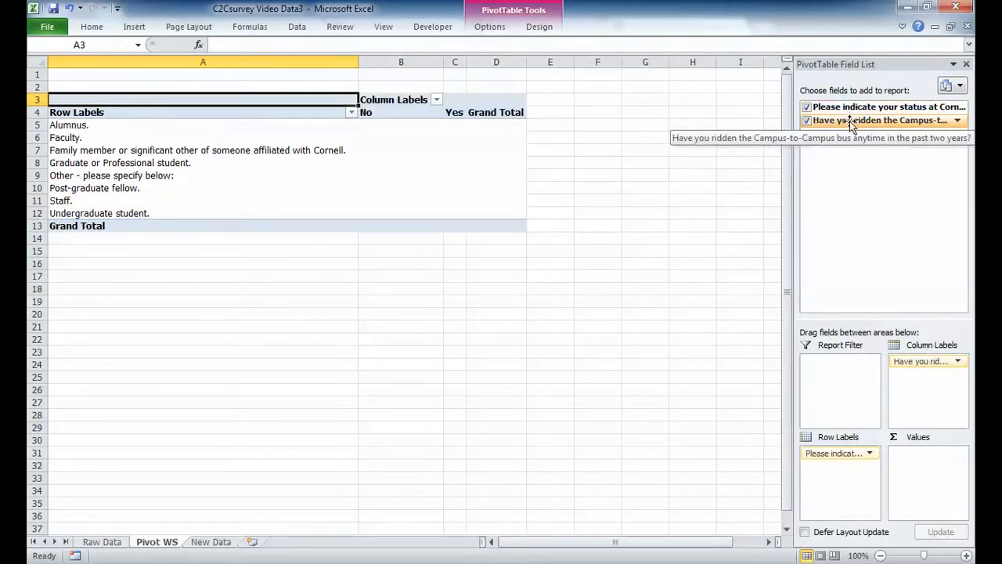
pyautogui.moveTo(850, 118); pyautogui.dragTo(933, 507)
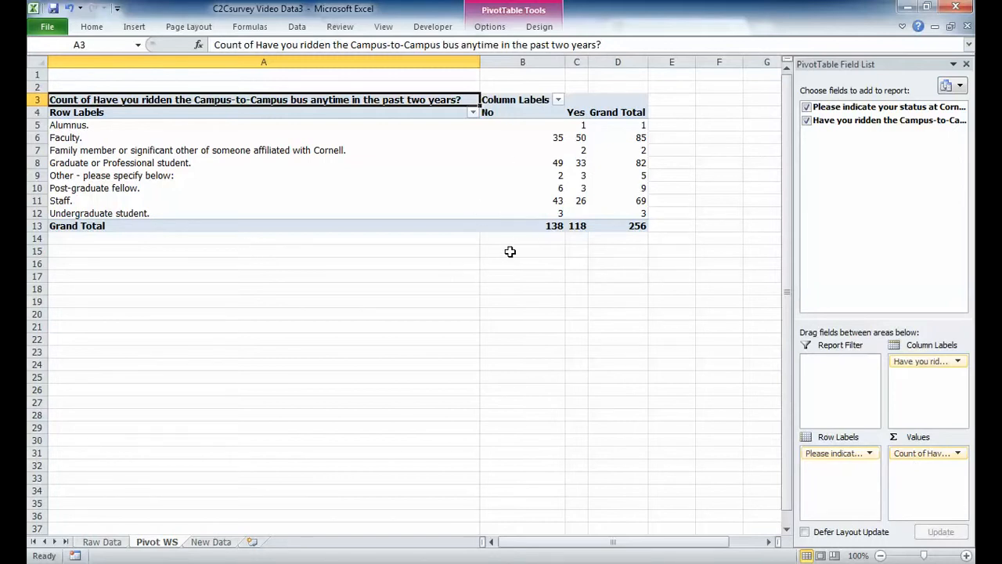
# Examine the No column of the PivotTable, including the empty cells for Alumnus and Family member.
pyautogui.click(485, 160)
pyautogui.press('Up')
pyautogui.press('Up')
pyautogui.press('Up')
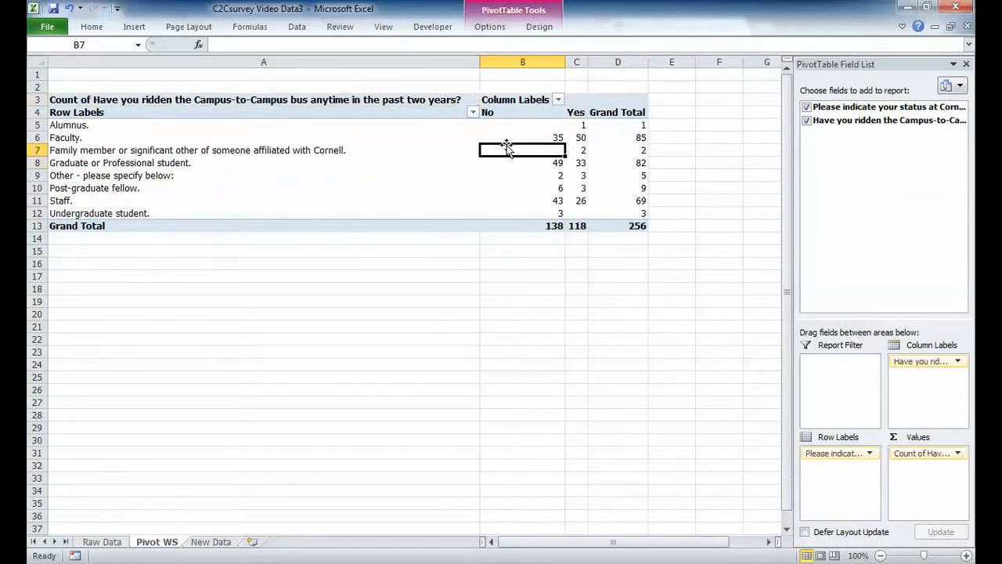
pyautogui.press('Down')
pyautogui.press('Up')
pyautogui.press('Left')
pyautogui.press('Right')
pyautogui.press('Down')
pyautogui.press('Up')
pyautogui.press('Left')
pyautogui.press('Right')
pyautogui.press('Up')
pyautogui.press('Down')
pyautogui.press('Down')
pyautogui.press('Down')
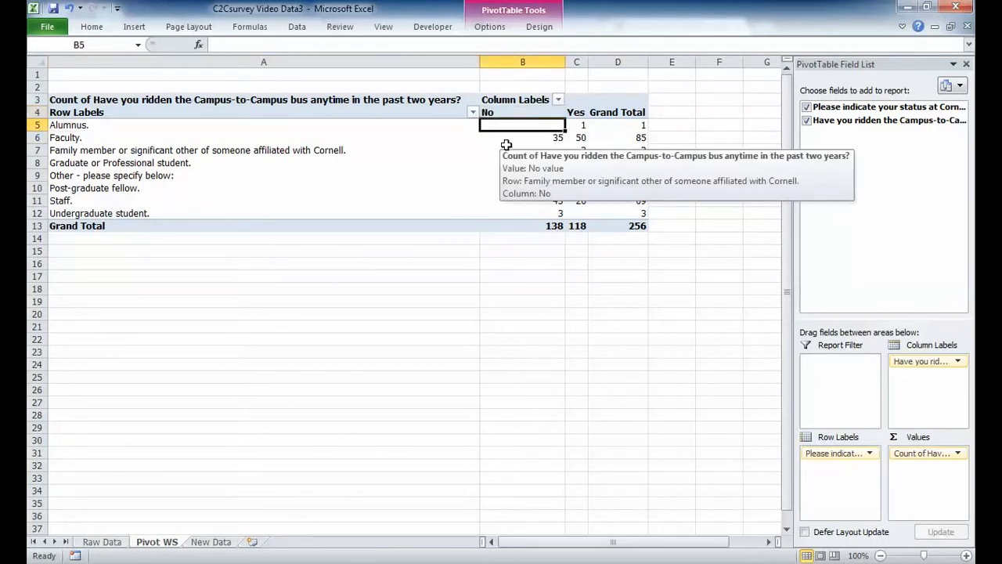
pyautogui.press('Up')
pyautogui.press('Up')
pyautogui.press('Left')
pyautogui.press('Right')
pyautogui.press('Up')
pyautogui.press('Down')
# Examine the Yes column counts for the Alumnus, Faculty and Family member rows.
pyautogui.press('Right')
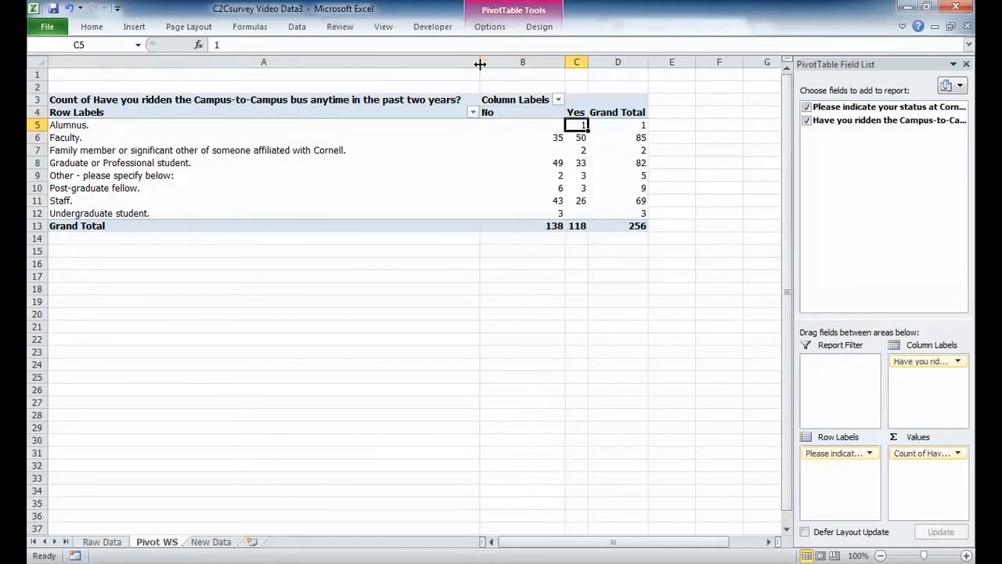
pyautogui.press('Down')
pyautogui.press('Up')
pyautogui.press('Down')
pyautogui.press('Up')
pyautogui.press('Down')
pyautogui.press('Down')
pyautogui.press('Left')
pyautogui.press('Right')
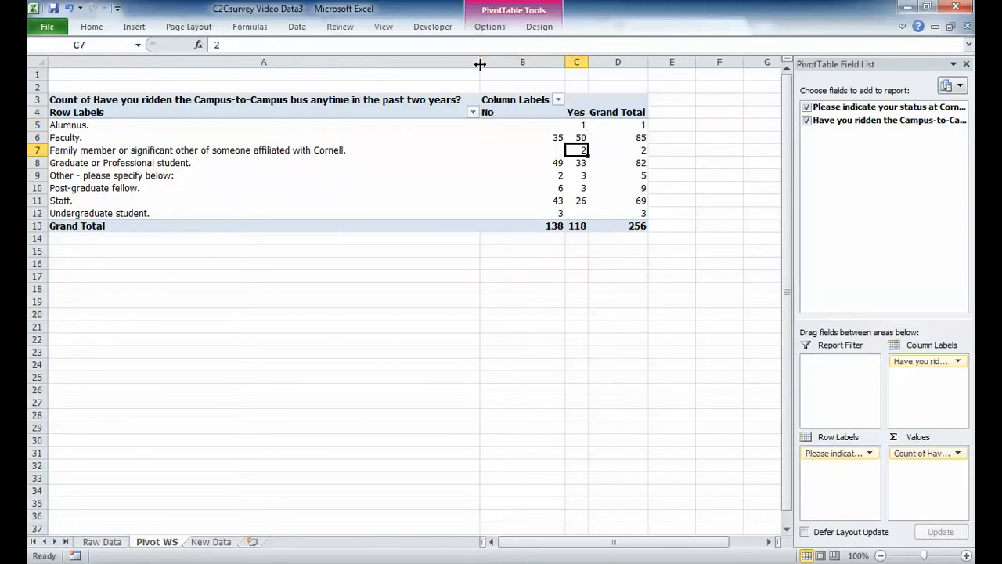
# Examine the Yes counts down to the Staff row and the No counts for Staff and Undergraduate student.
pyautogui.press('Down')
pyautogui.press('Down')
pyautogui.press('Down')
pyautogui.press('Down')
pyautogui.press('Left')
pyautogui.press('Down')
pyautogui.press('Up')
pyautogui.press('Right')
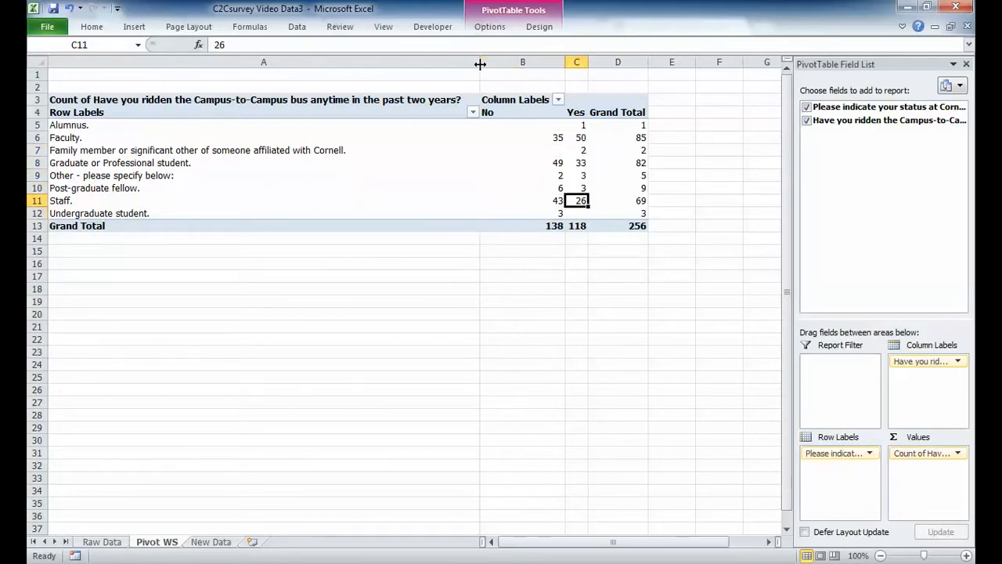
# Examine the Post-graduate fellow row's No and Yes counts along with the No column's grand total.
pyautogui.press('Up')
pyautogui.press('Left')
pyautogui.press('Right')
pyautogui.press('Left')
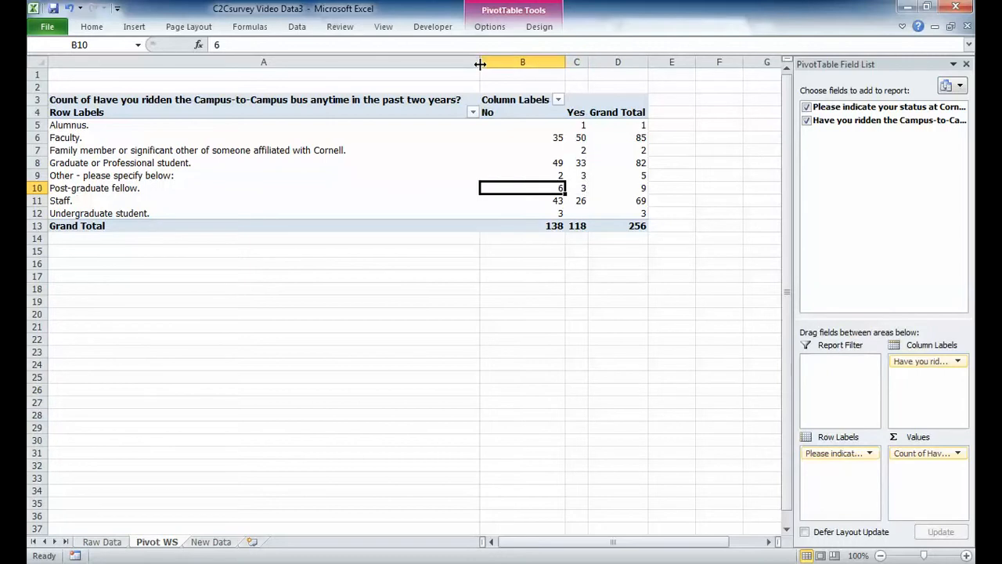
pyautogui.press('Down')
pyautogui.press('Down')
pyautogui.press('Down')
pyautogui.press('Down')
pyautogui.press('Up')
pyautogui.press('Up')
pyautogui.press('Up')
pyautogui.press('Up')
pyautogui.press('Right')
pyautogui.press('Left')
# Check the expected No count for post-graduate fellows with =138*9/256 in cell B15, and clear the cell.
pyautogui.press('Down')
pyautogui.press('Down')
pyautogui.press('Down')
pyautogui.press('Down')
pyautogui.press('Down')
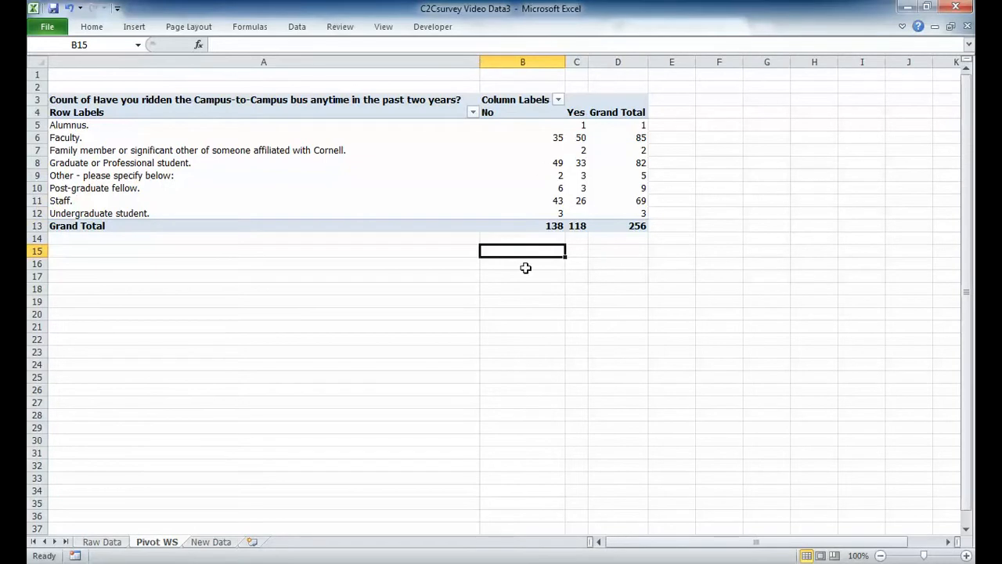
pyautogui.write('=')
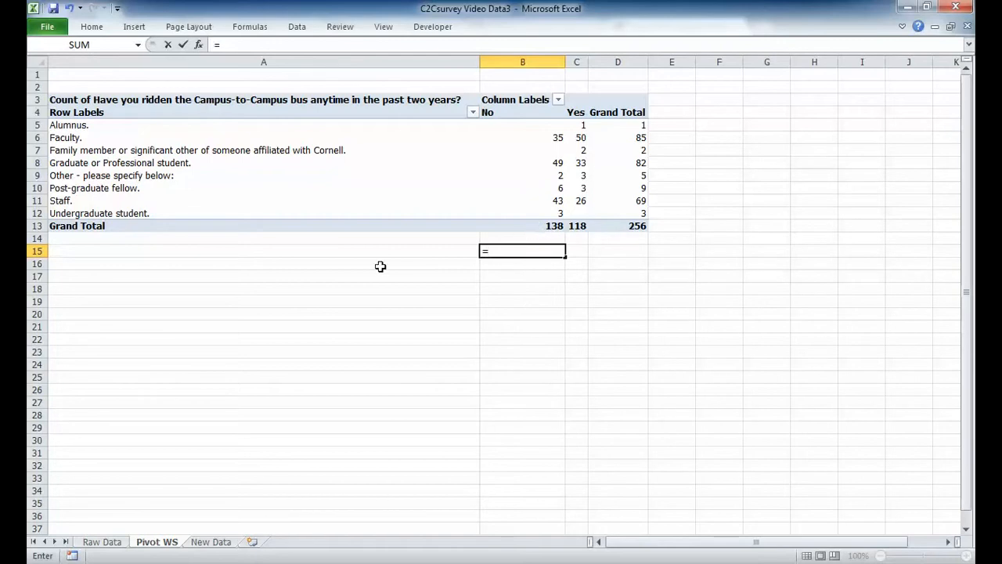
pyautogui.write('38')
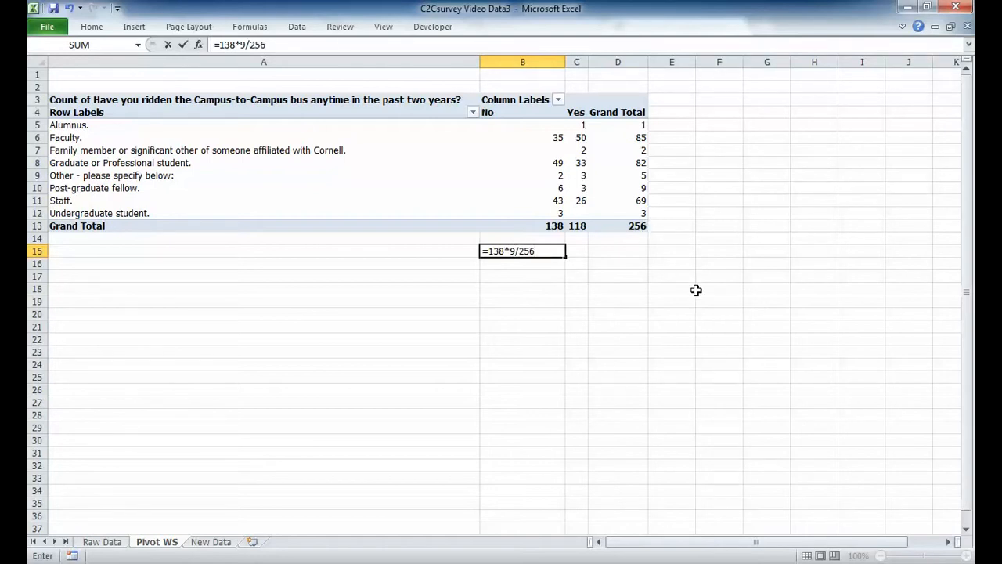
pyautogui.write('*9/256')
pyautogui.press('Return')
pyautogui.press('Up')
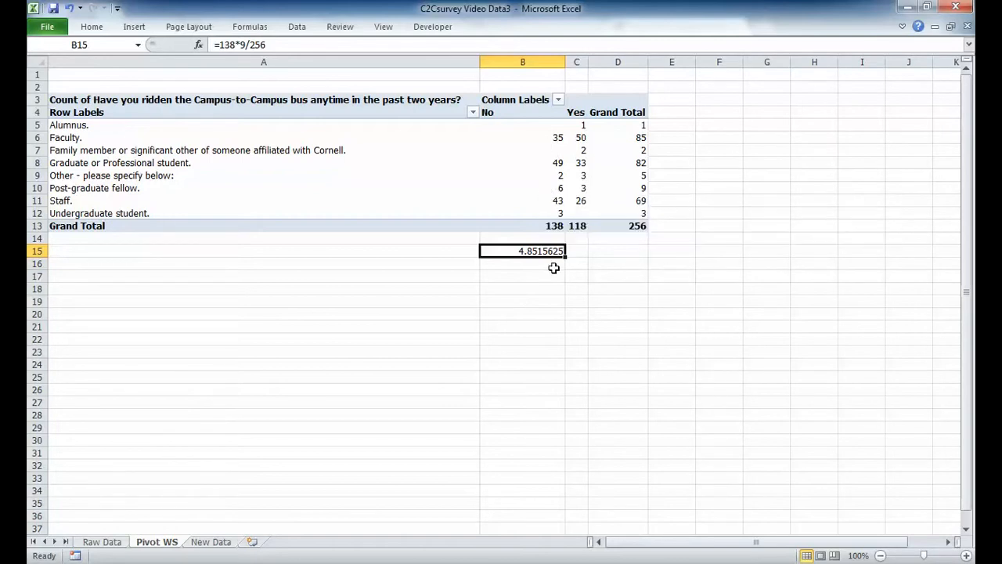
pyautogui.press('BackSpace')
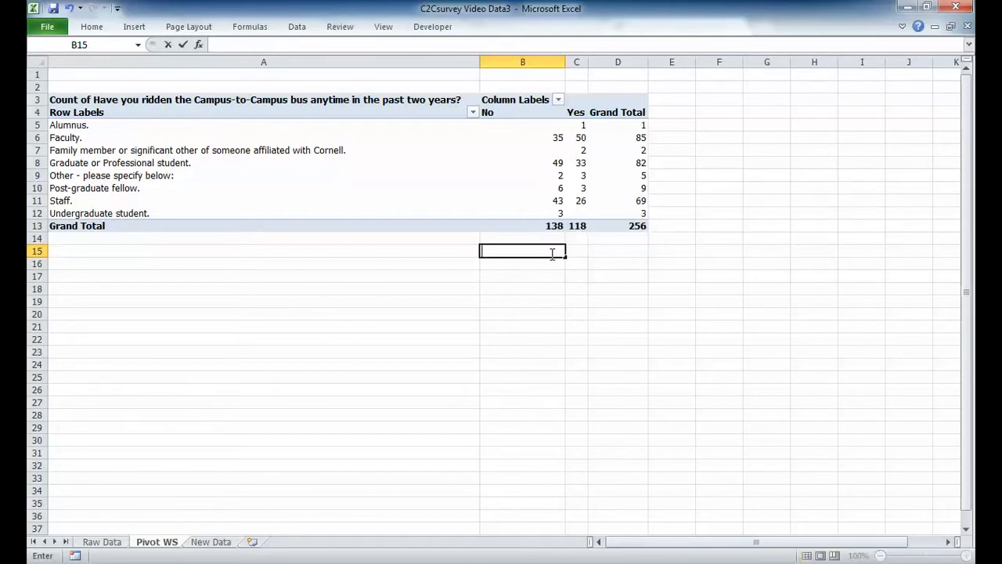
pyautogui.click(515, 325)
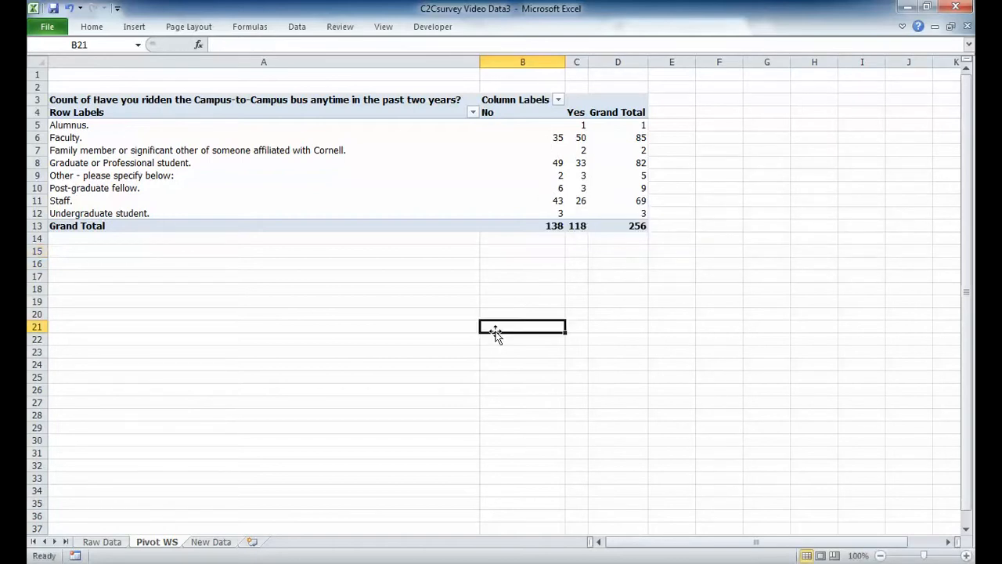
# Copy the Alumnus, Family member, Other, Post-graduate fellow and Undergraduate student row labels from the PivotTable to cell E3 of the New Data sheet.
pyautogui.click(165, 123)
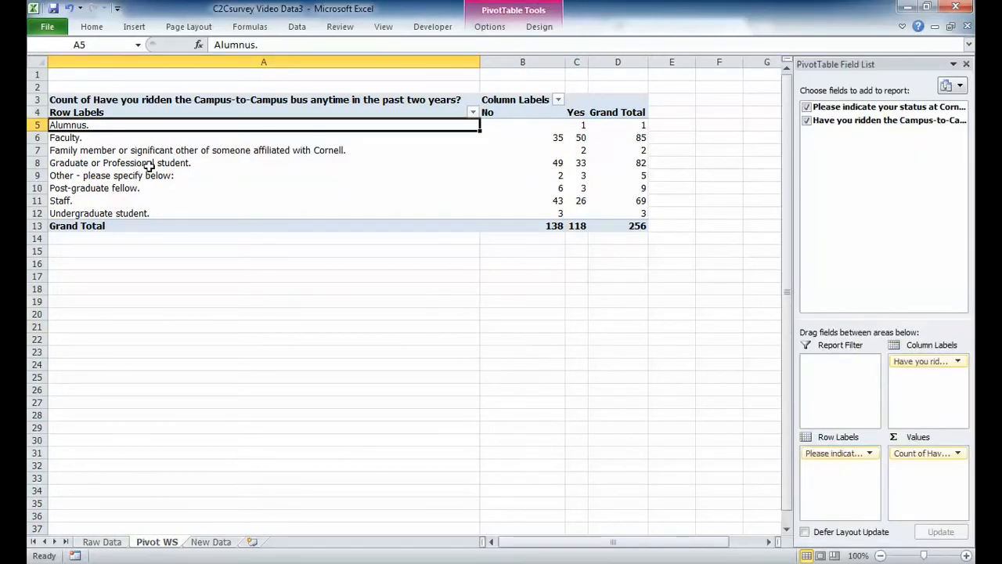
pyautogui.press('super')
pyautogui.press('super')
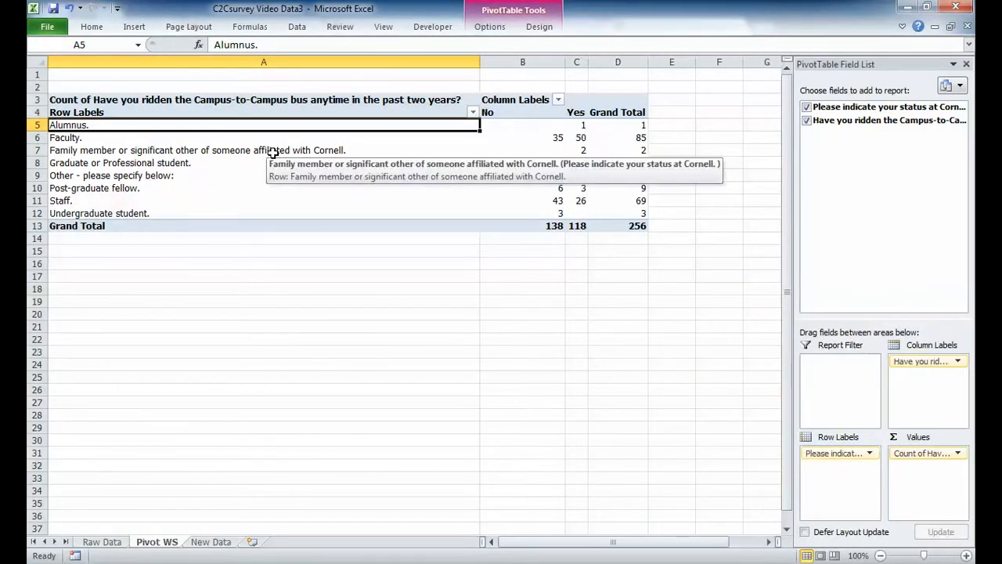
pyautogui.keyDown('ctrl'); pyautogui.click(269, 150); pyautogui.keyUp('ctrl')
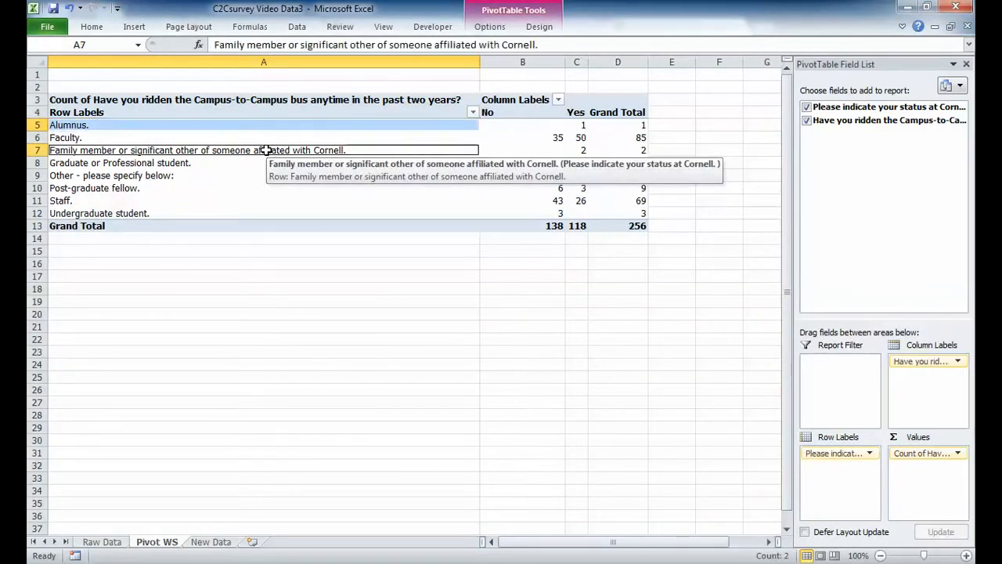
pyautogui.keyDown('ctrl'); pyautogui.click(151, 175); pyautogui.keyUp('ctrl')
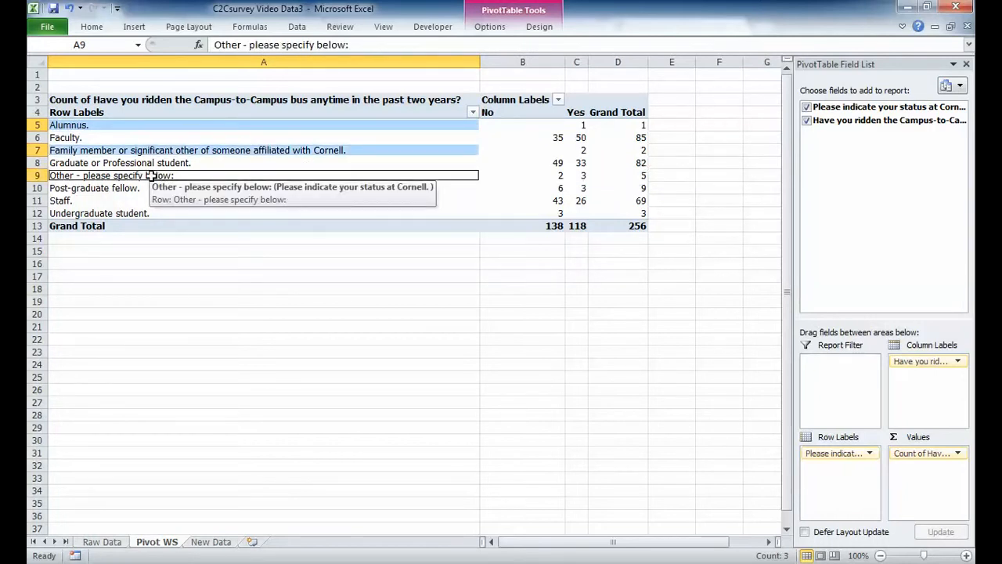
pyautogui.keyDown('ctrl'); pyautogui.click(97, 189); pyautogui.keyUp('ctrl')
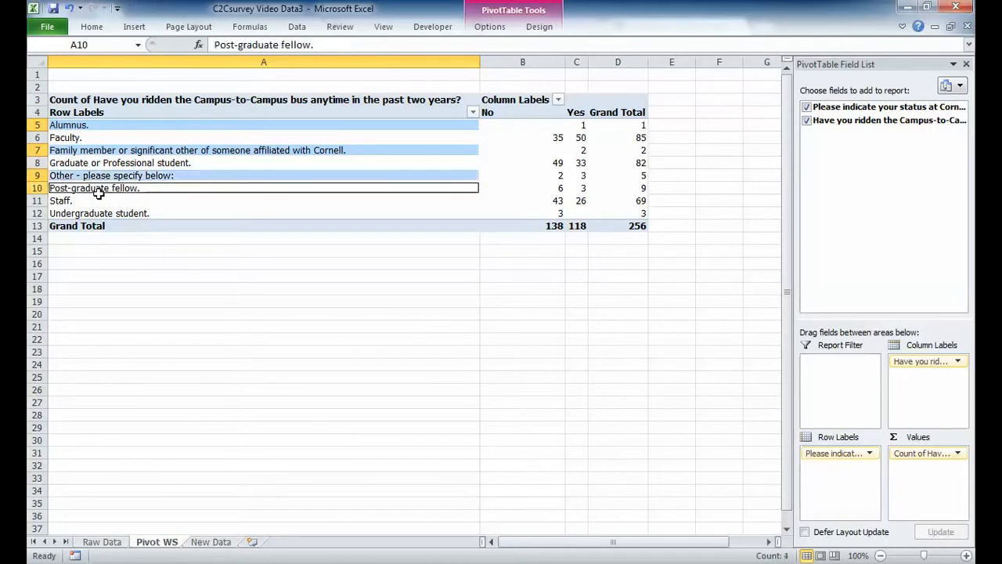
pyautogui.keyDown('ctrl'); pyautogui.click(109, 213); pyautogui.keyUp('ctrl')
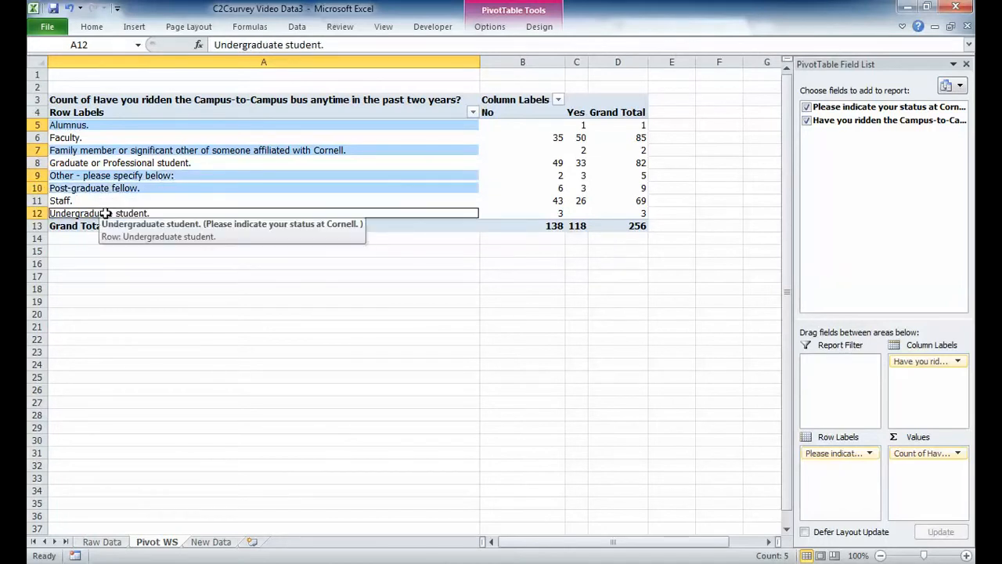
pyautogui.hotkey('ctrl', 'c')
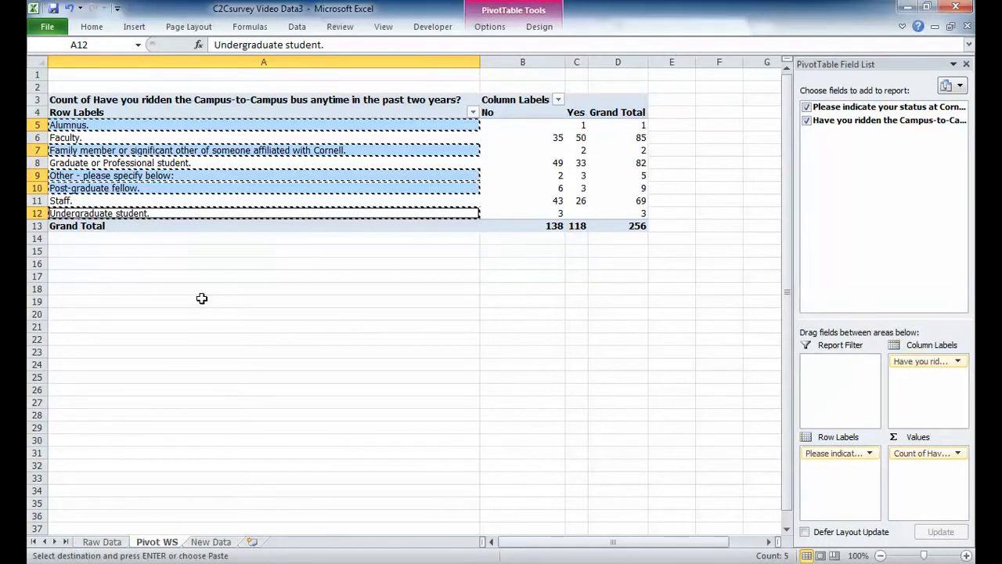
pyautogui.click(222, 542)
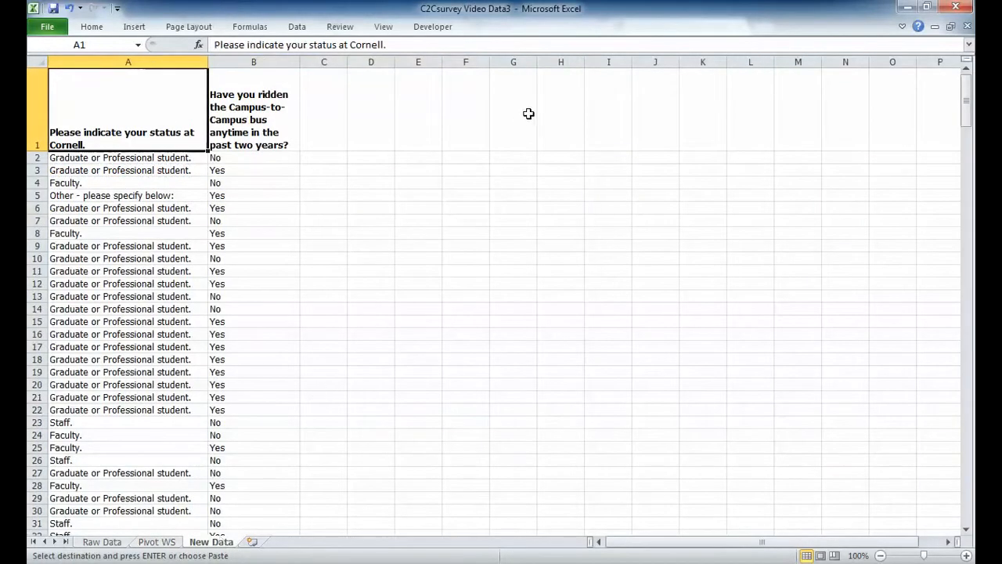
pyautogui.click(426, 169)
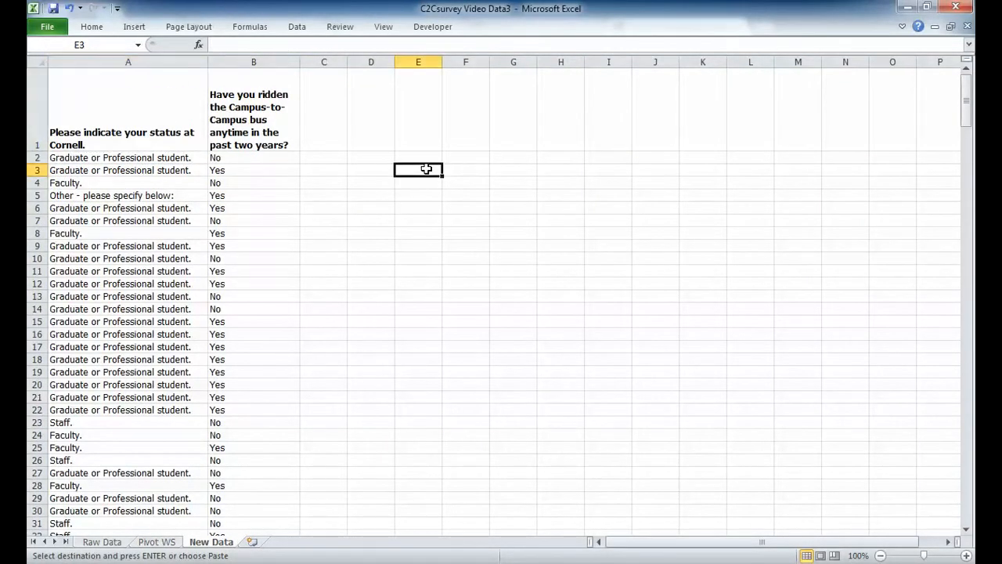
pyautogui.hotkey('ctrl', 'v')
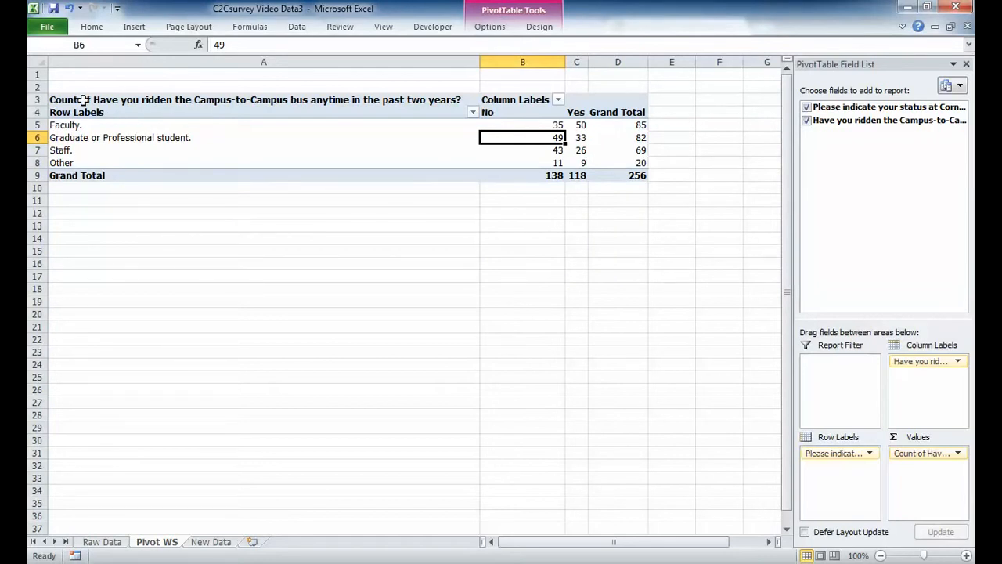
# Copy the whole PivotTable on Pivot WS, A3:D9, and paste it as values at cell A13.
pyautogui.moveTo(84, 99); pyautogui.dragTo(628, 172)
pyautogui.moveTo(628, 171)
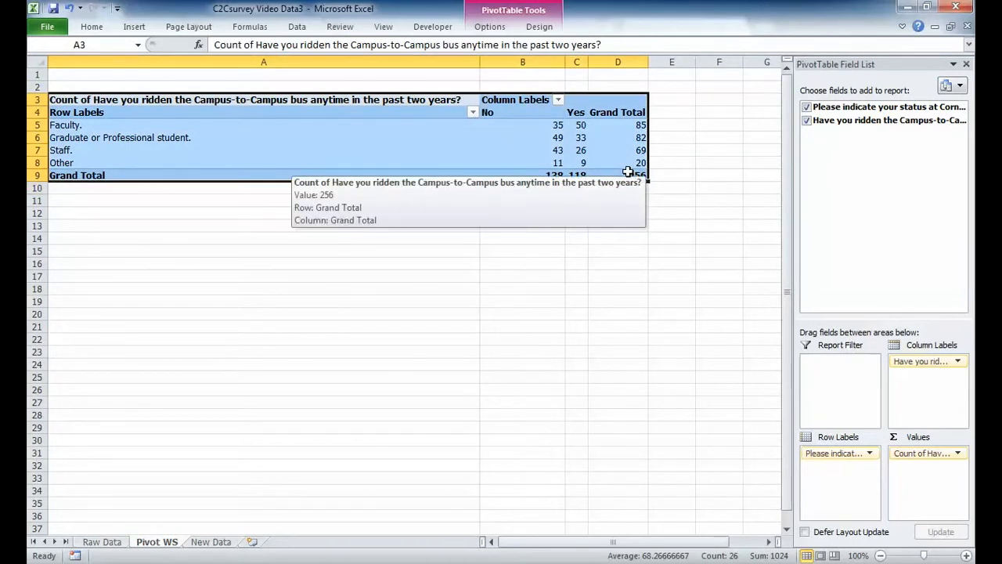
pyautogui.hotkey('ctrl', 'c')
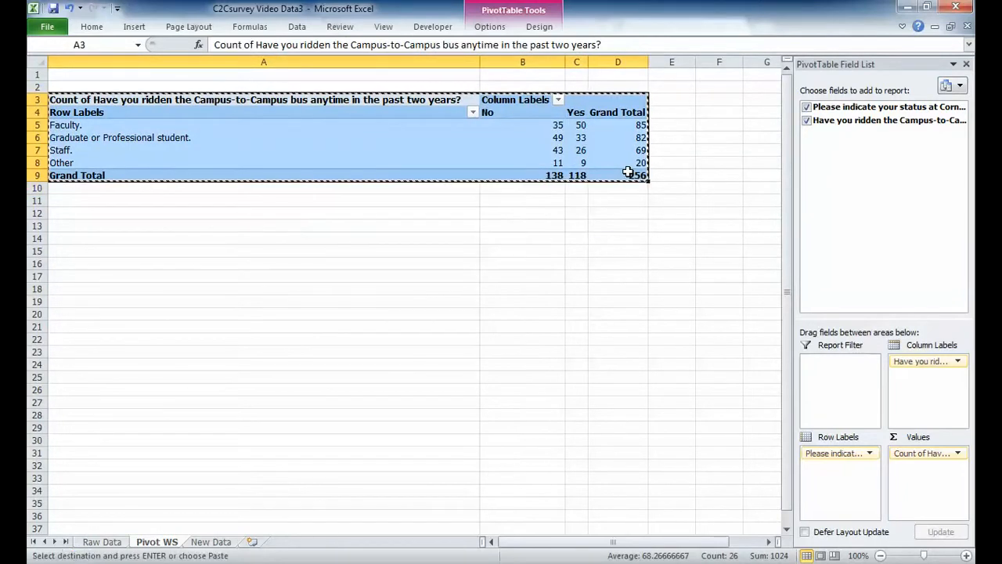
pyautogui.click(229, 225)
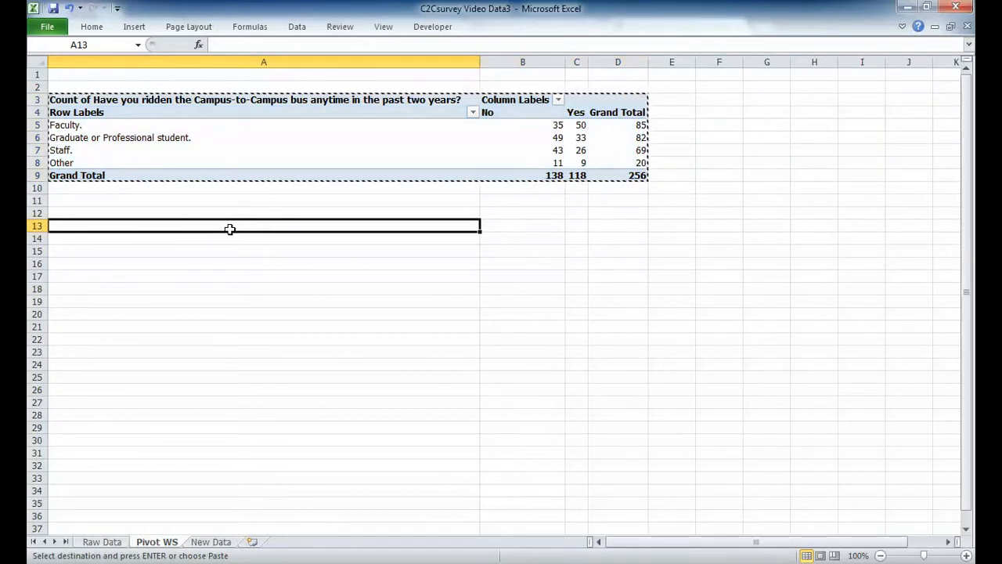
pyautogui.hotkey('ctrl', 'alt', 'v')
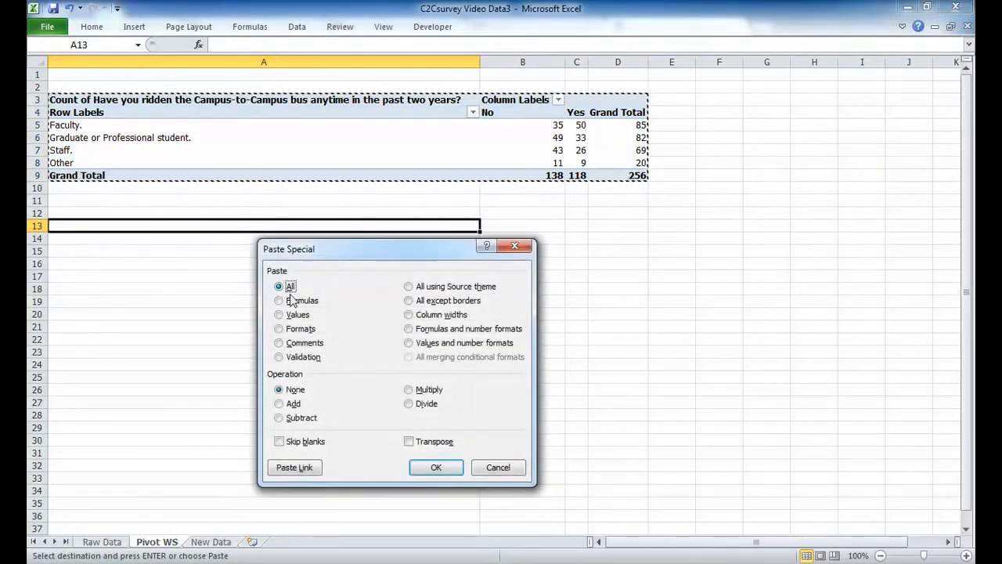
pyautogui.click(299, 314)
pyautogui.press('Return')
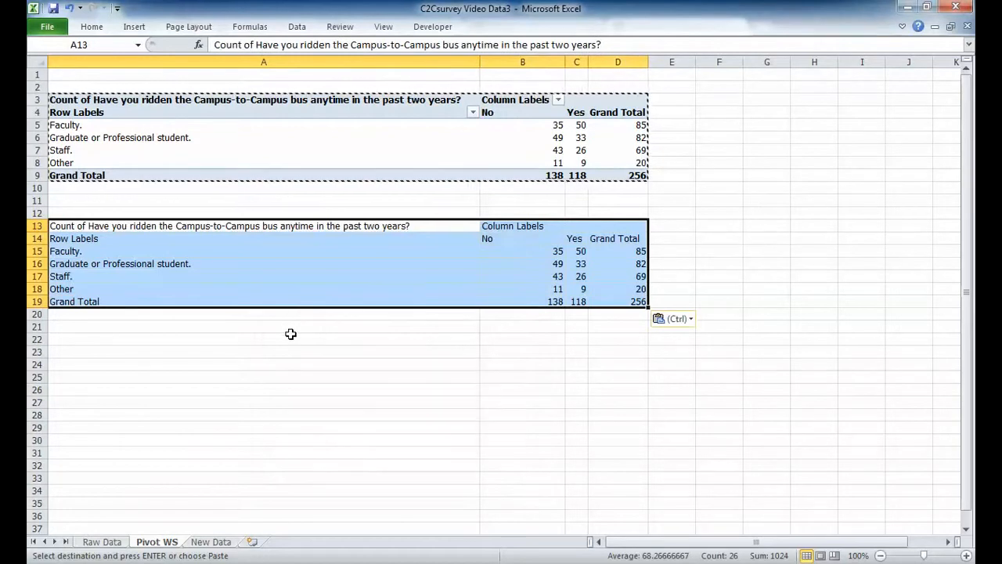
# Paste a second values-only copy of the PivotTable at cell A23.
pyautogui.click(231, 350)
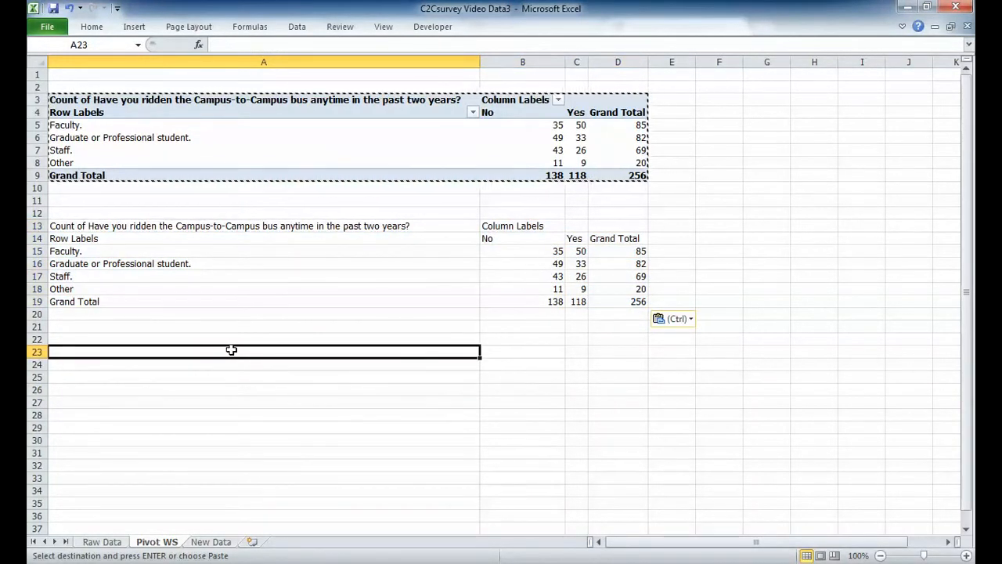
pyautogui.hotkey('ctrl', 'alt', 'v')
pyautogui.click(291, 315)
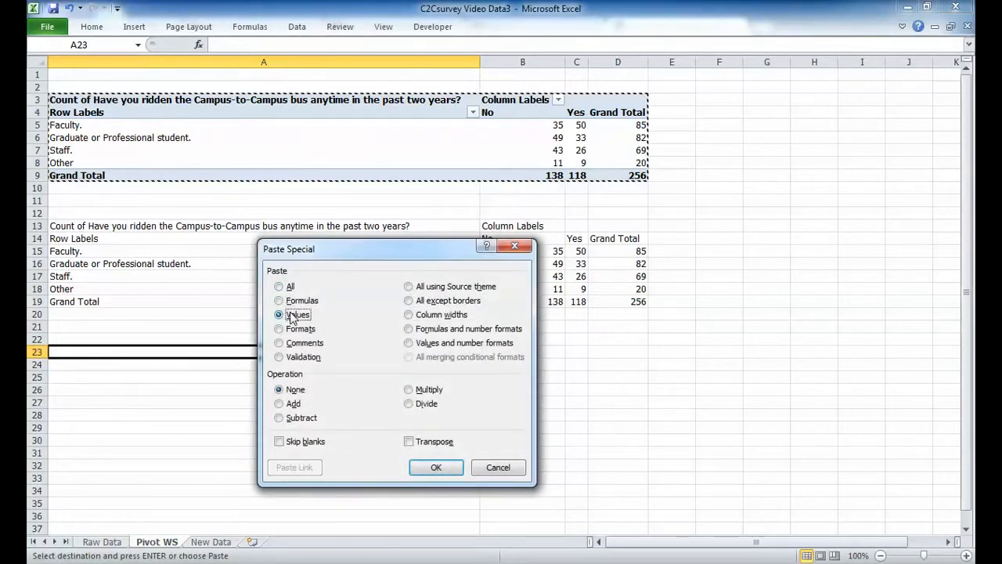
pyautogui.click(436, 466)
pyautogui.click(347, 426)
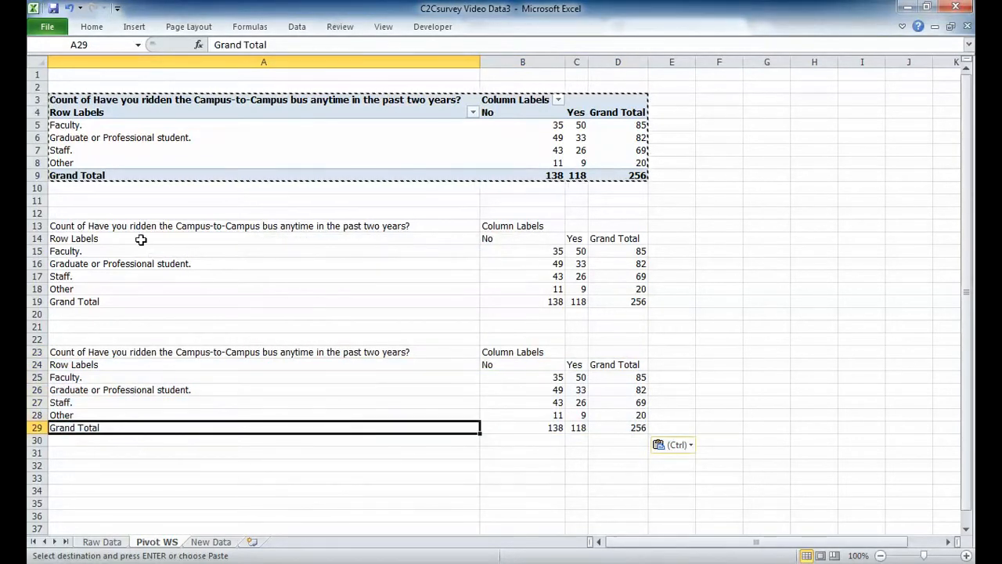
# Clear the No and Yes counts in B25:C28 of the lower table copy, keeping its totals.
pyautogui.click(513, 249)
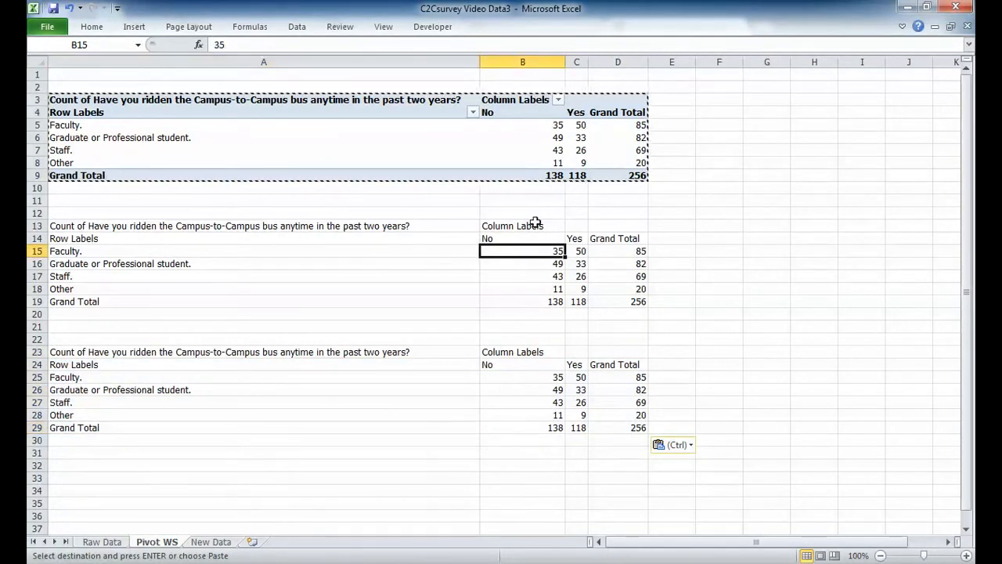
pyautogui.click(542, 413)
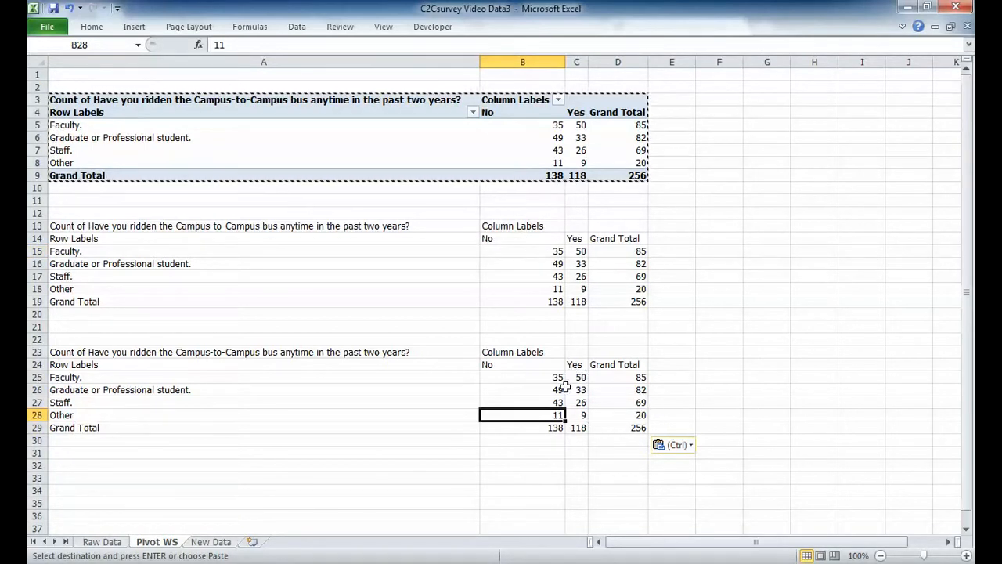
pyautogui.click(542, 378)
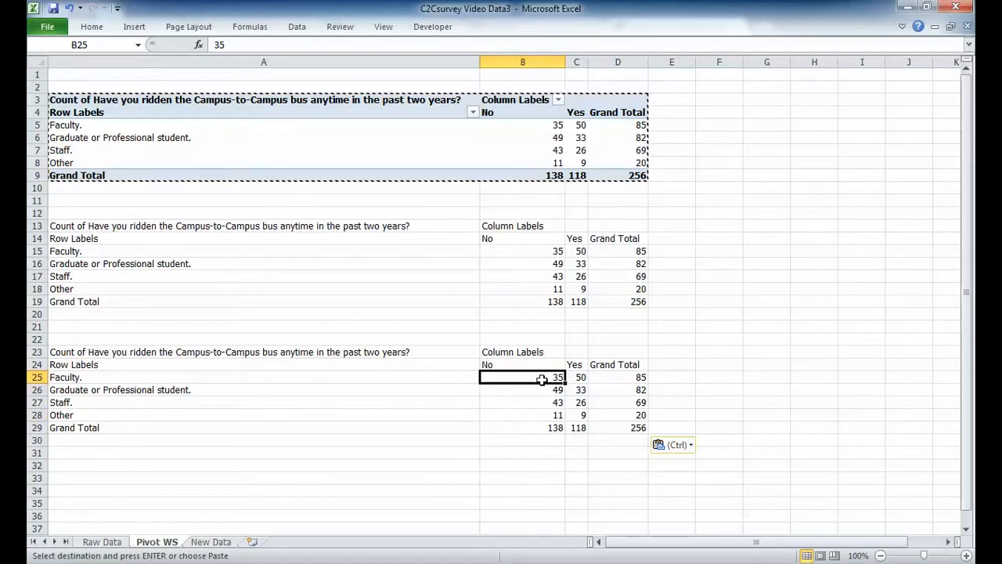
pyautogui.moveTo(542, 380); pyautogui.dragTo(626, 415)
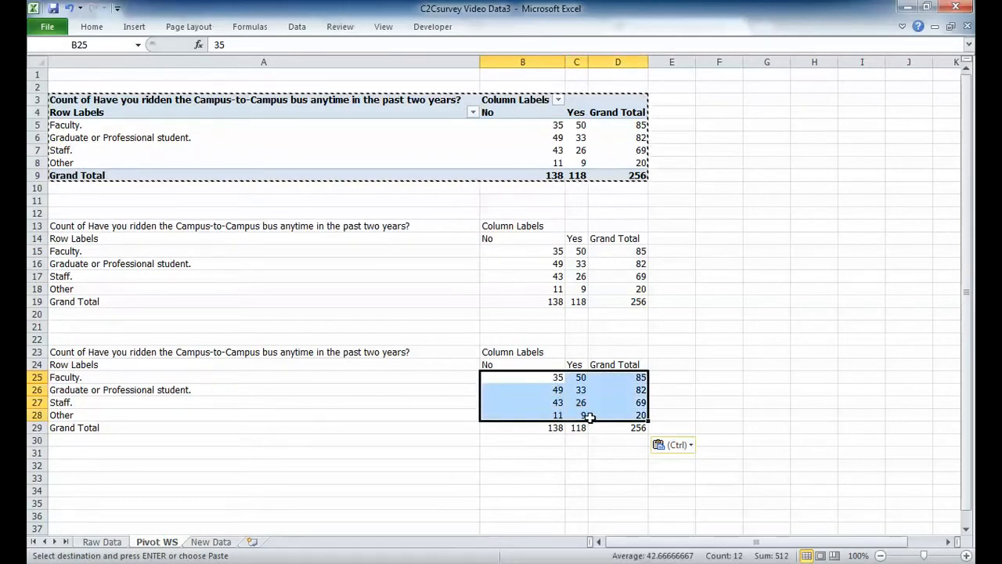
pyautogui.click(580, 415)
pyautogui.keyDown('shift'); pyautogui.click(545, 385); pyautogui.keyUp('shift')
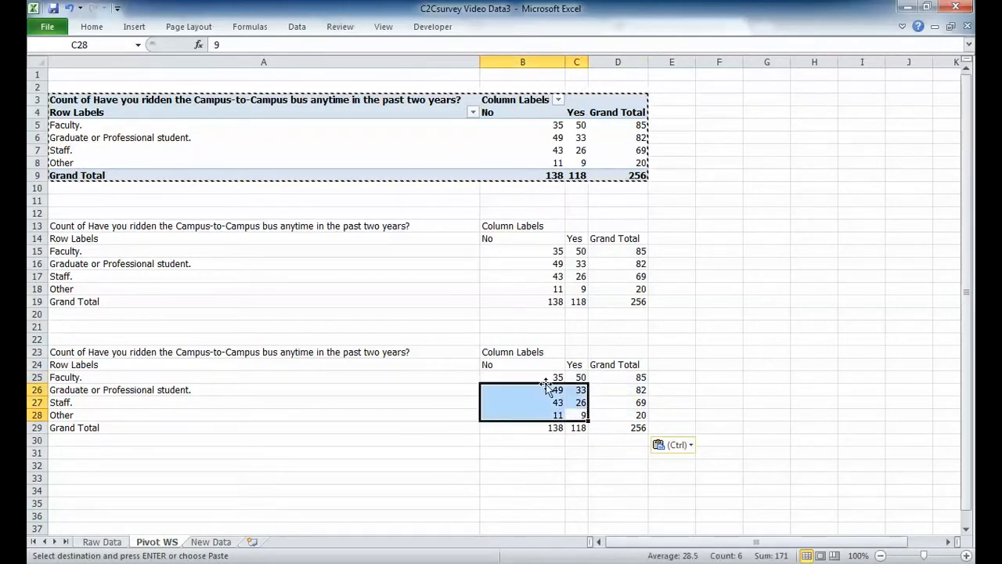
pyautogui.keyDown('shift'); pyautogui.click(545, 377); pyautogui.keyUp('shift')
pyautogui.rightClick(545, 384)
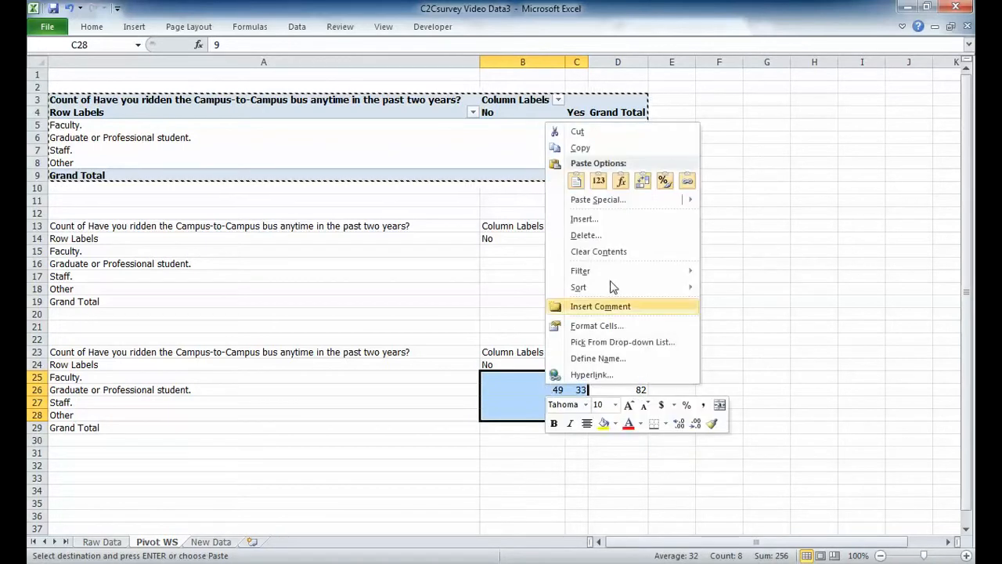
pyautogui.click(613, 246)
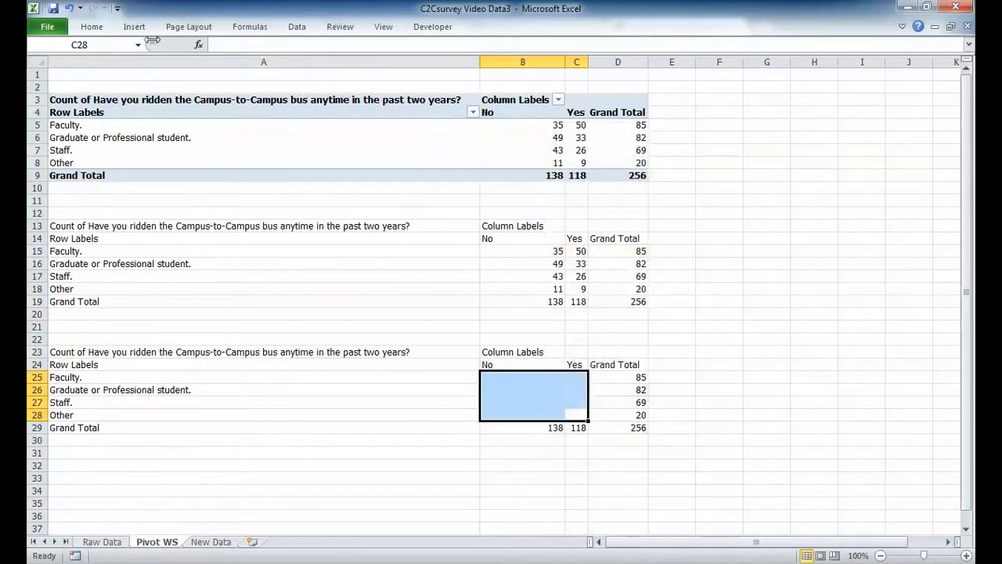
# Apply an outside border around the empty cells B25:C28.
pyautogui.click(92, 28)
pyautogui.click(228, 73)
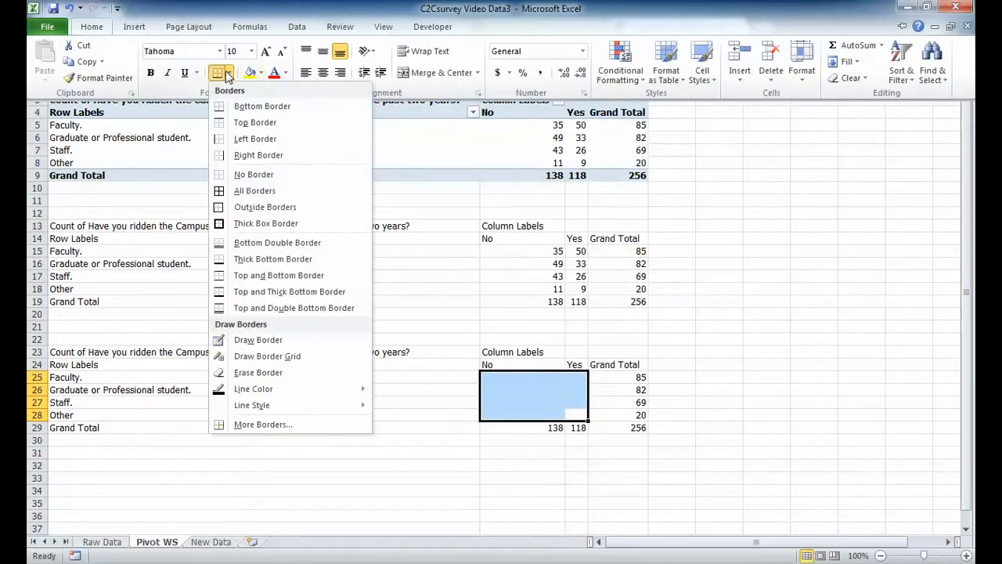
pyautogui.click(242, 208)
pyautogui.click(331, 386)
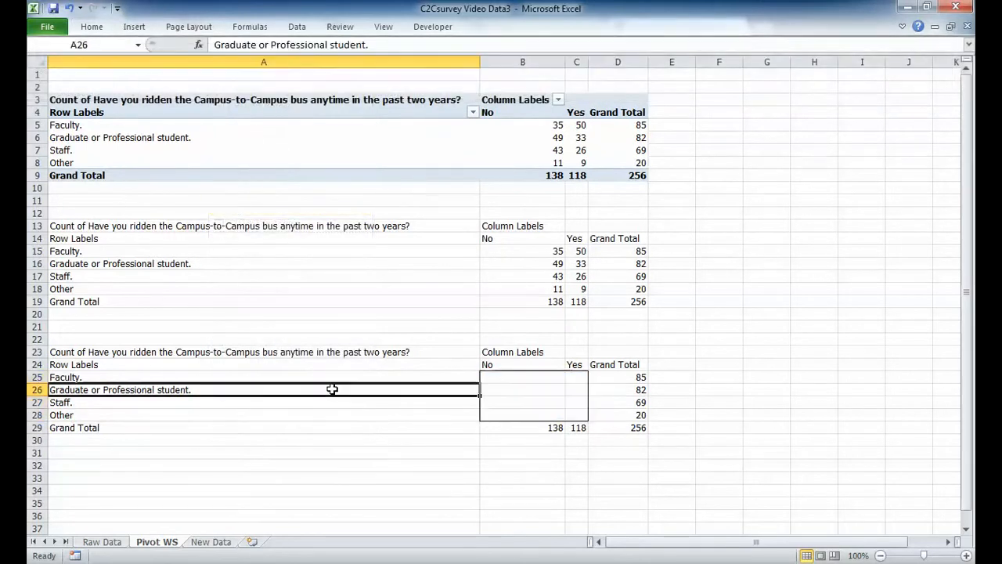
# Enter the expected-count formula =B29*D25/D29 for Faculty/No in cell B25 of the lower table.
pyautogui.click(513, 379)
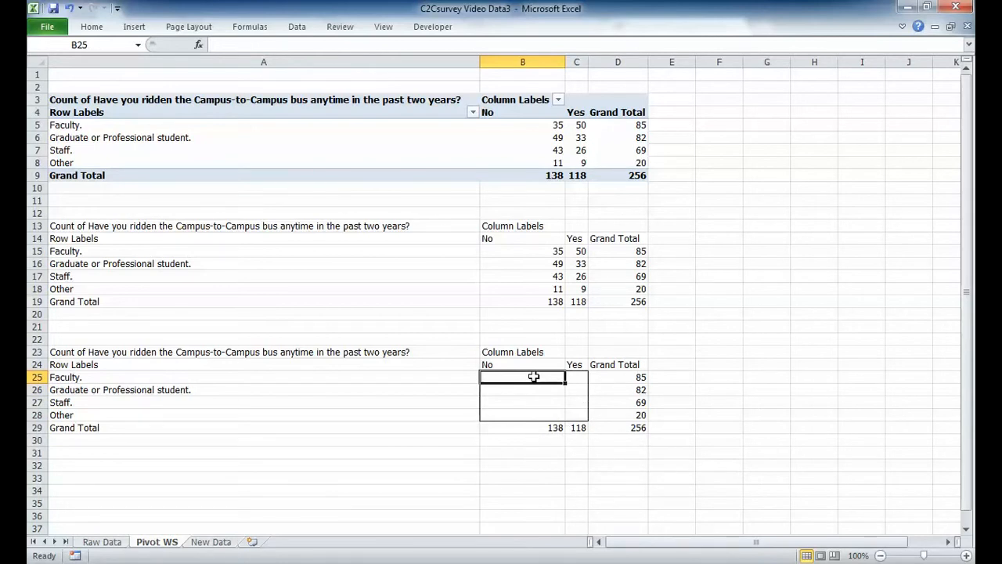
pyautogui.write('=')
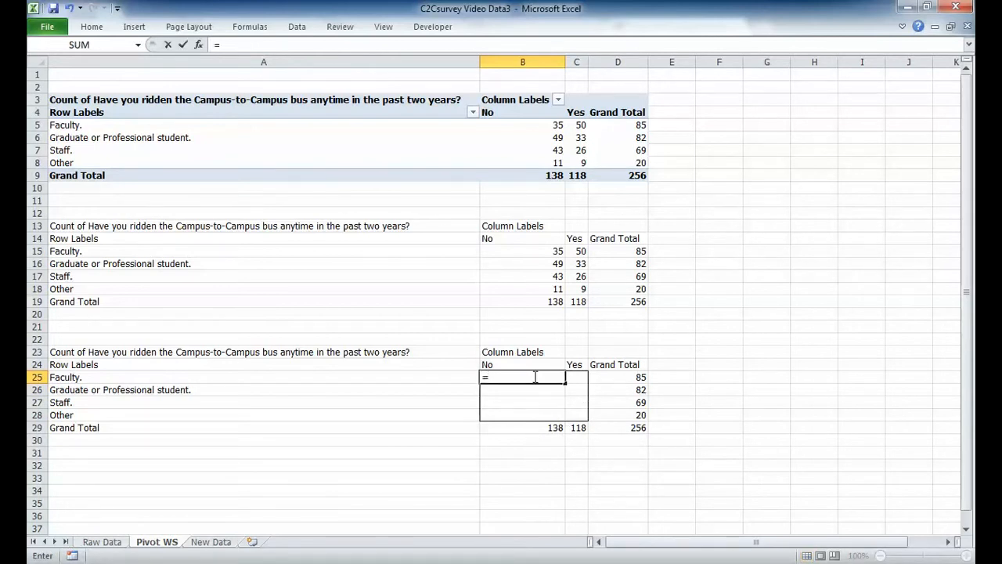
pyautogui.click(550, 427)
pyautogui.write('*')
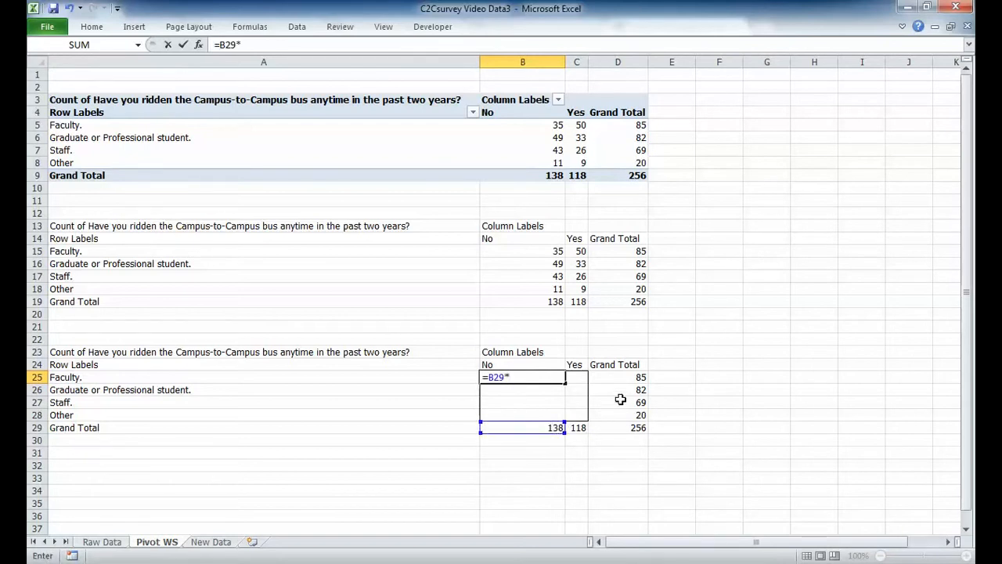
pyautogui.click(633, 376)
pyautogui.write('/')
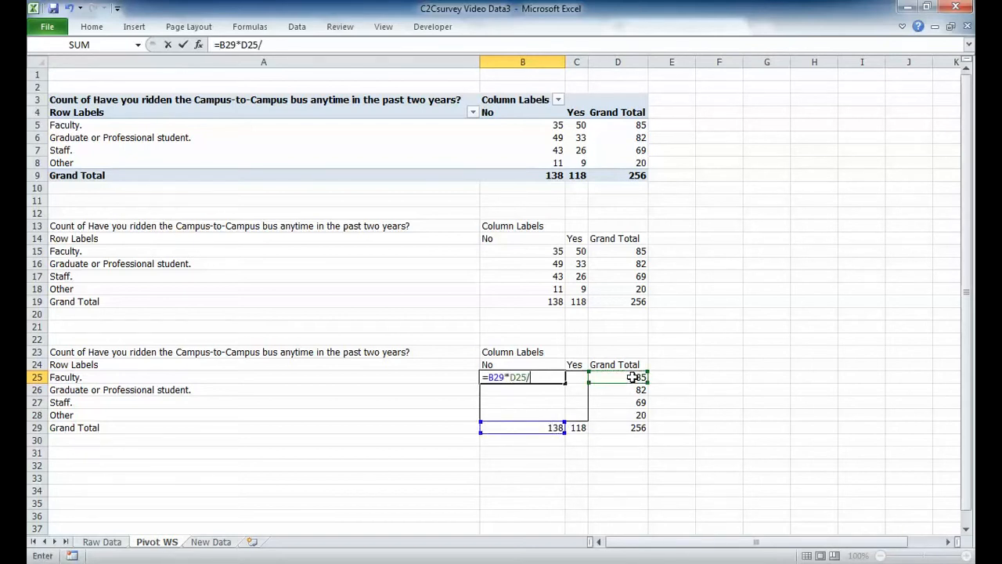
pyautogui.click(638, 427)
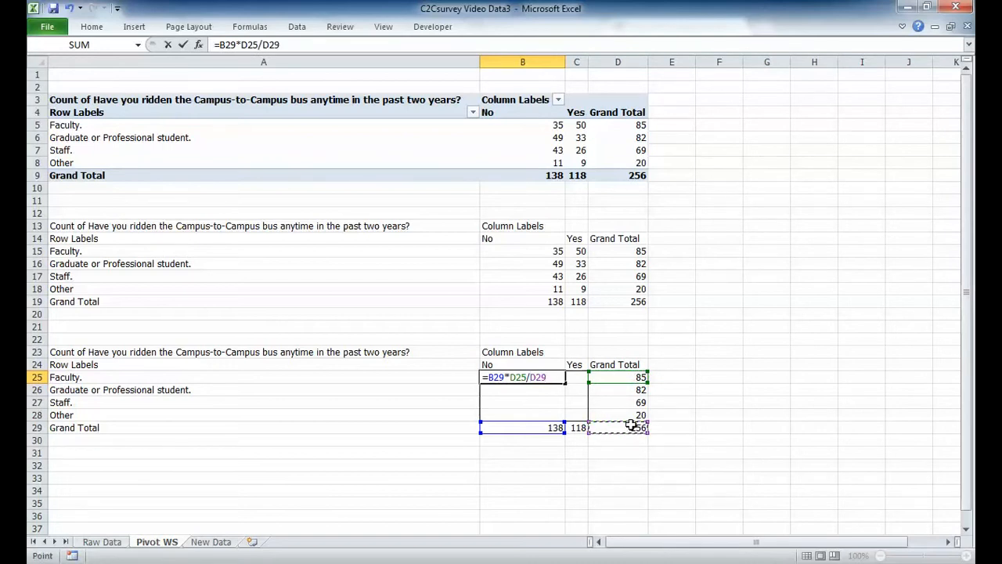
pyautogui.press('Return')
# Anchor the references in B25's formula so that it reads =B$29*$D25/$D$29.
pyautogui.click(489, 378)
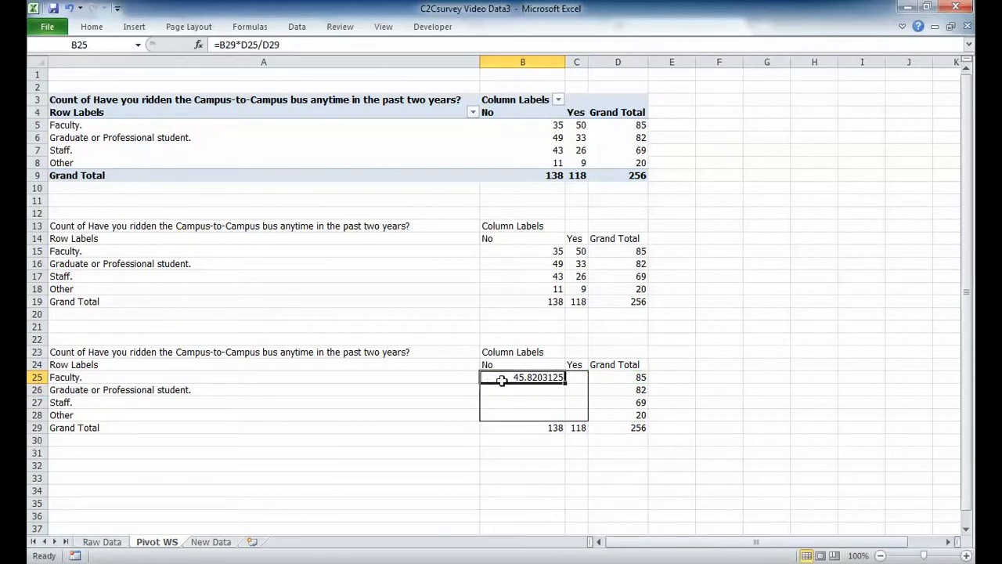
pyautogui.doubleClick(503, 376)
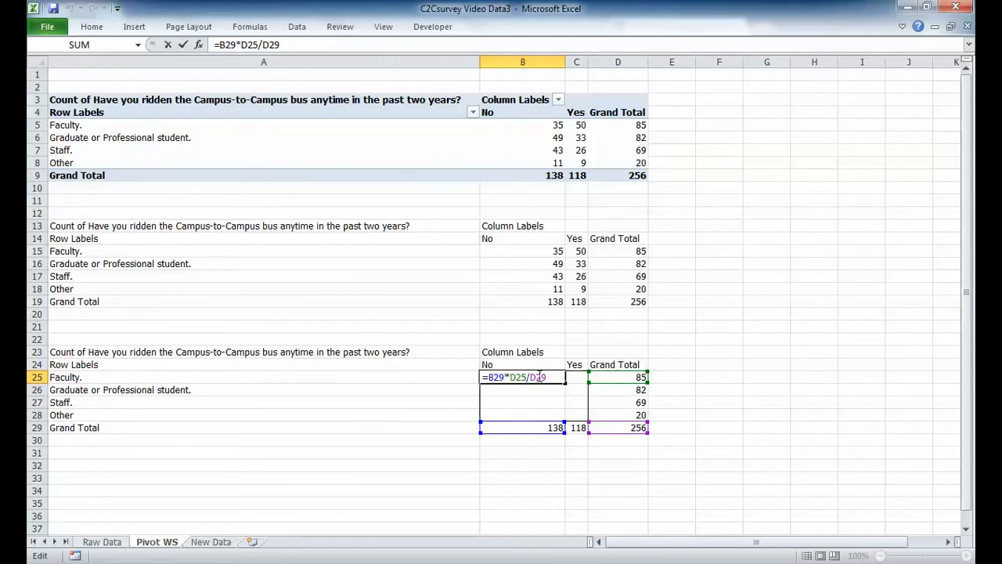
pyautogui.write('$')
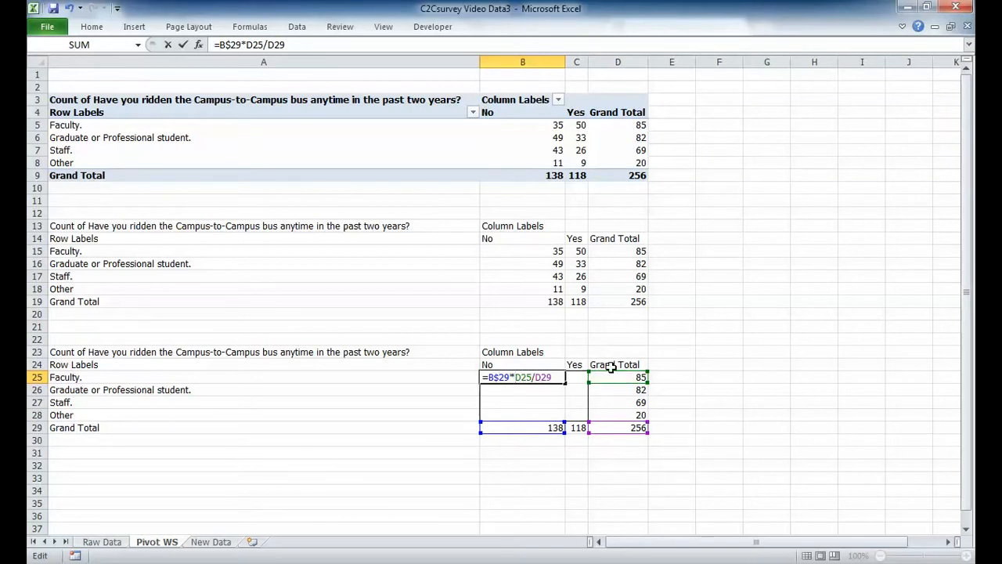
pyautogui.write('$')
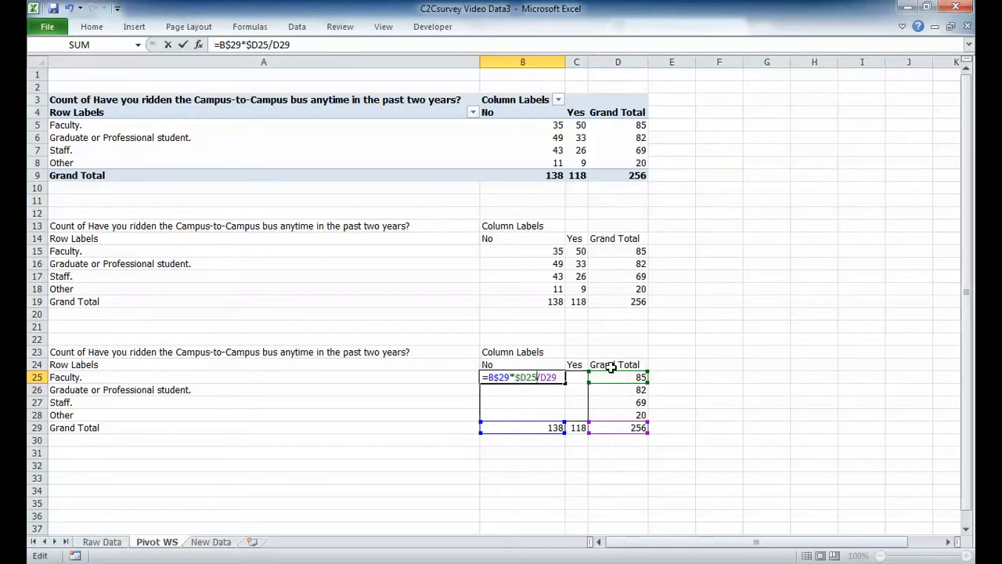
pyautogui.write('$')
pyautogui.press('Right')
pyautogui.write('$')
pyautogui.press('Return')
# Fill the B25 formula through B25:C28, widening column C to fit the full decimal values.
pyautogui.click(557, 377)
pyautogui.moveTo(566, 382); pyautogui.dragTo(592, 383)
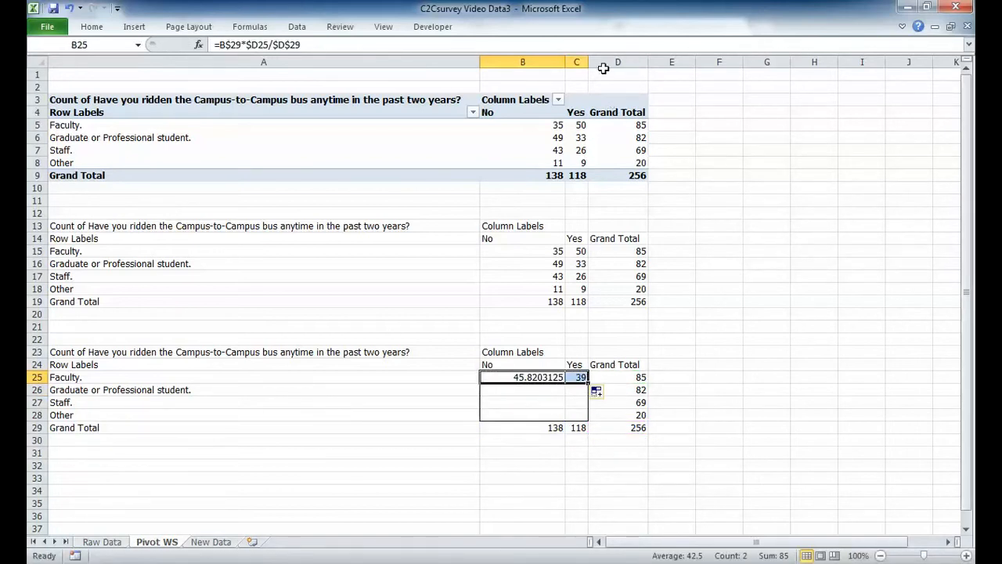
pyautogui.moveTo(590, 62); pyautogui.dragTo(622, 62)
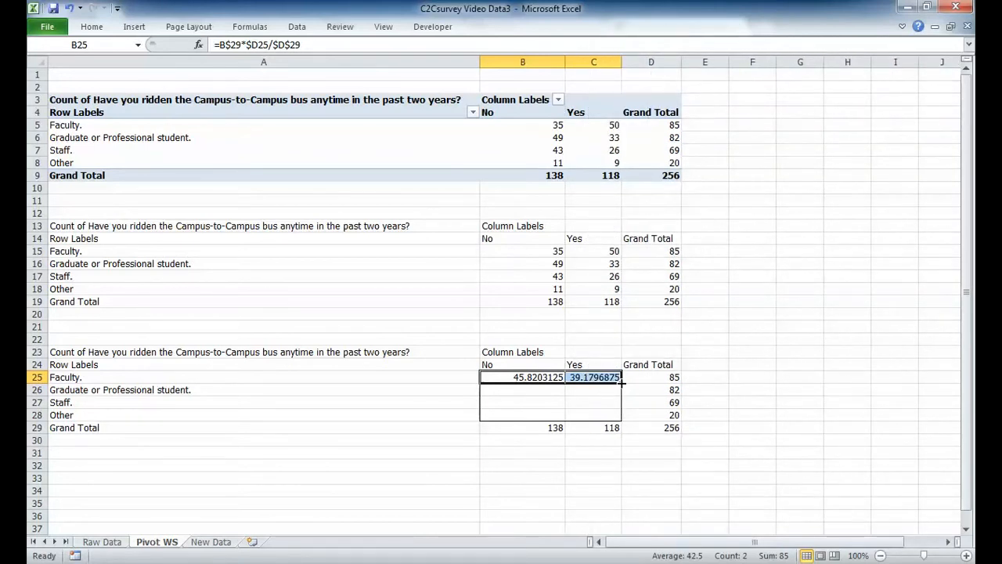
pyautogui.moveTo(623, 383); pyautogui.dragTo(622, 416)
pyautogui.click(633, 463)
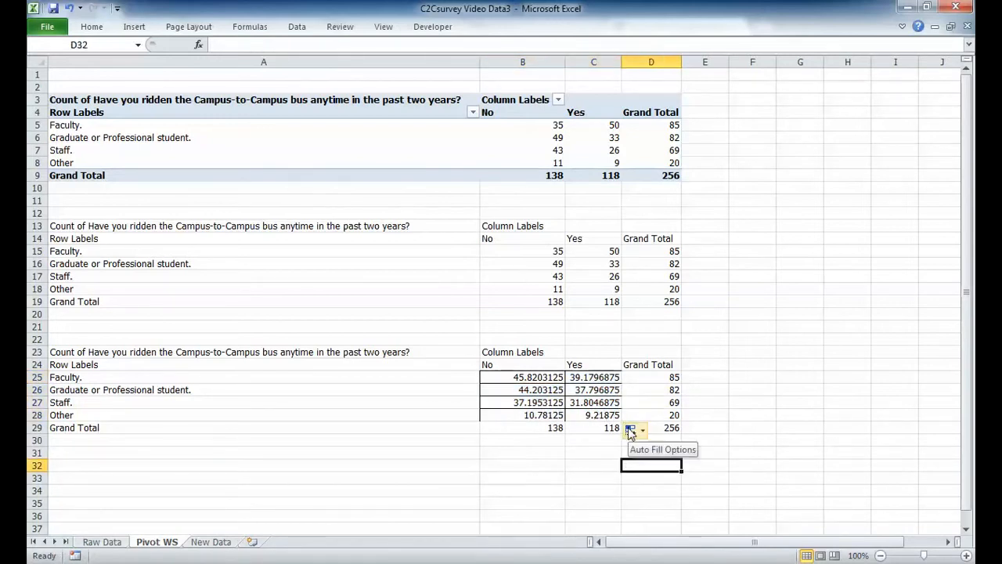
pyautogui.click(586, 449)
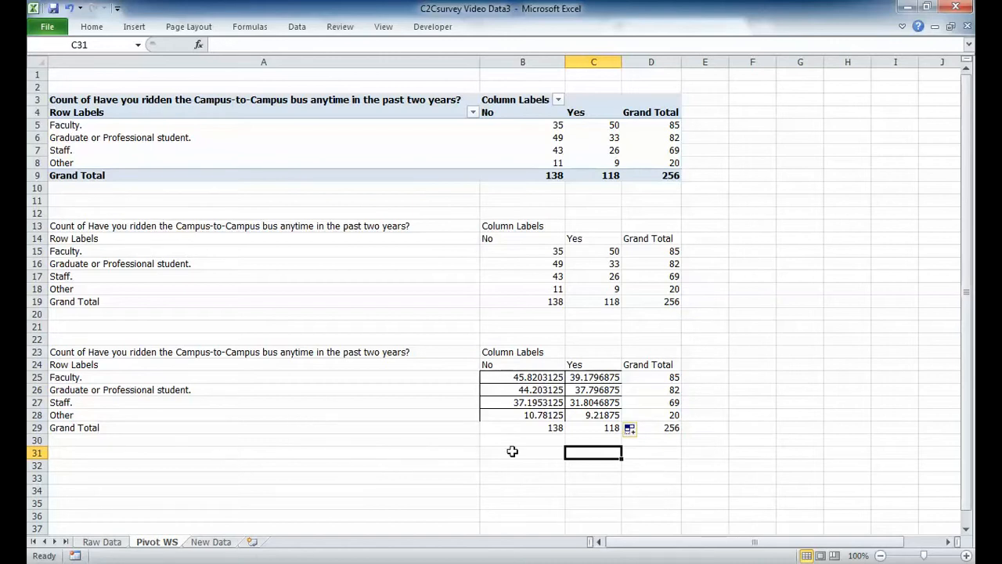
# Enter the label "Chi Squared P Value:" in cell B33 below the expected-count table.
pyautogui.scroll(-4, 543, 457)
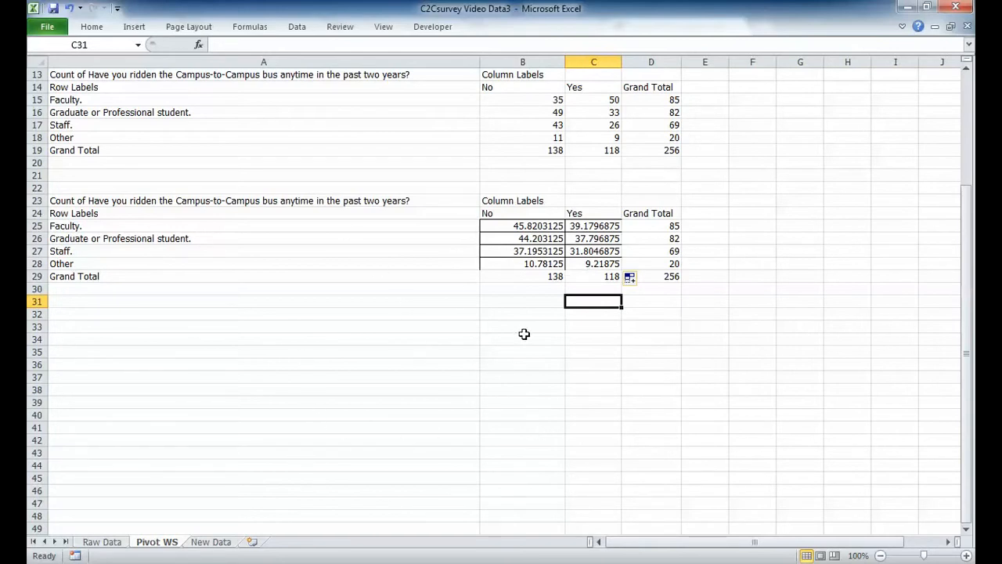
pyautogui.click(560, 327)
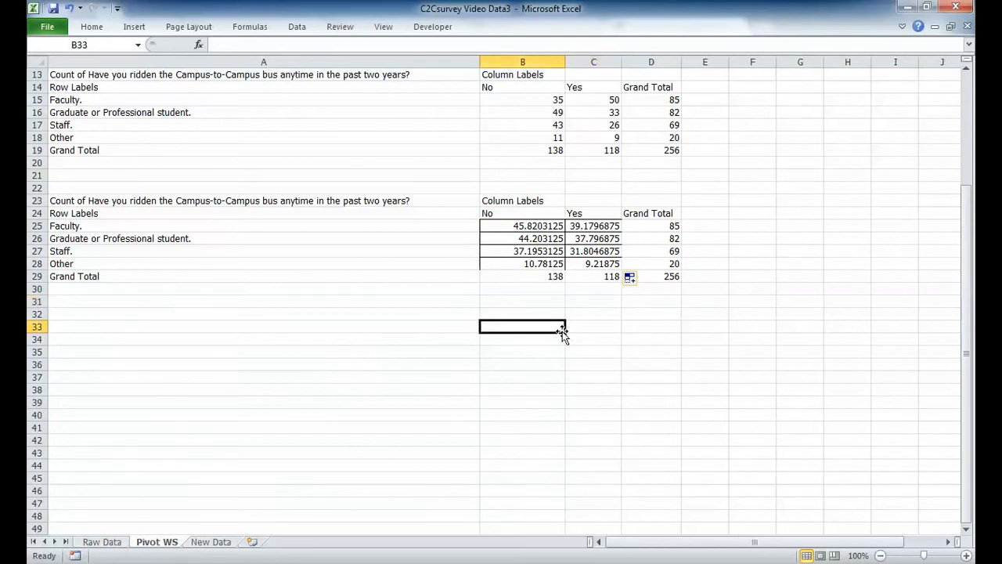
pyautogui.click(550, 350)
pyautogui.click(455, 336)
pyautogui.click(430, 324)
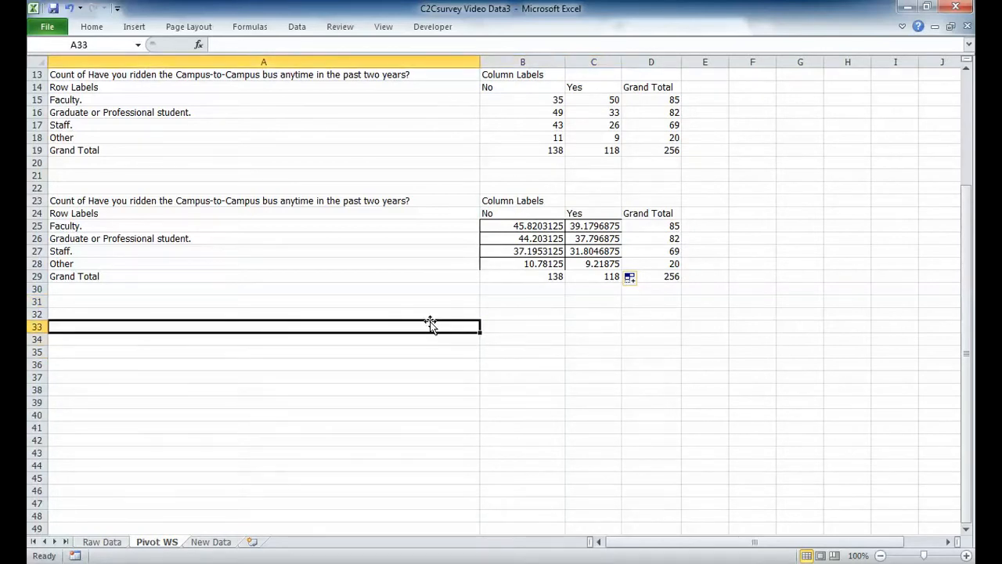
pyautogui.click(511, 332)
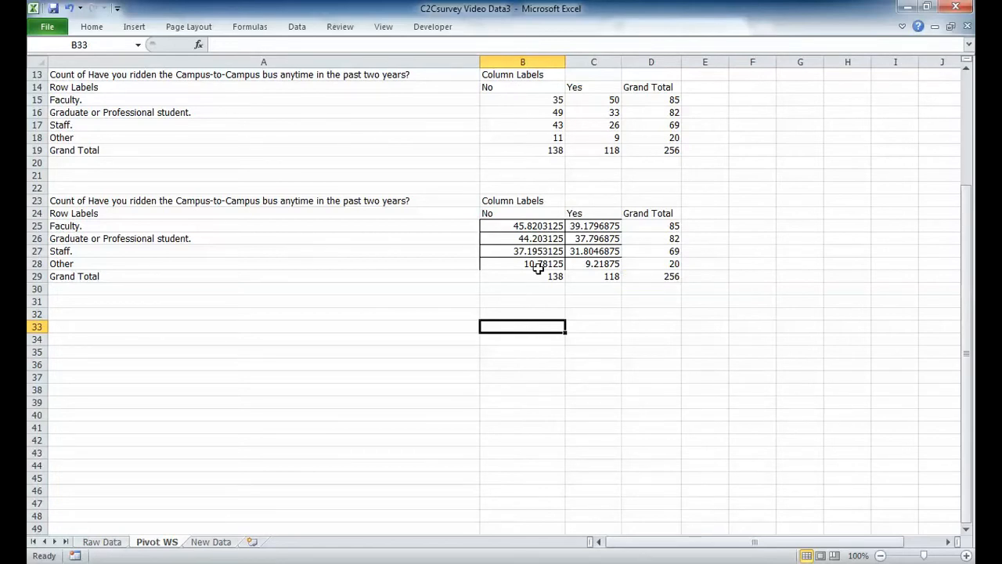
pyautogui.write('Chi')
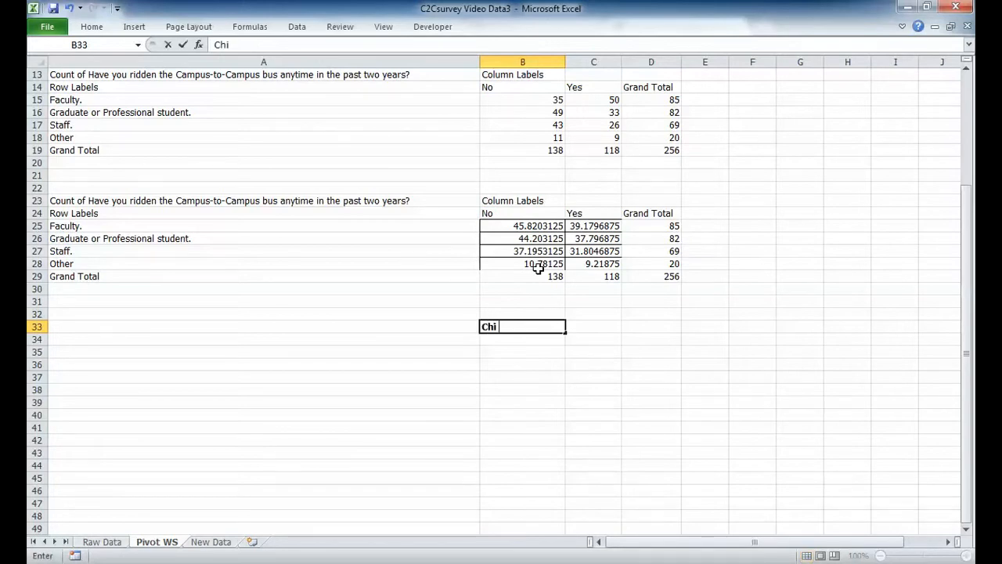
pyautogui.write(' Squared')
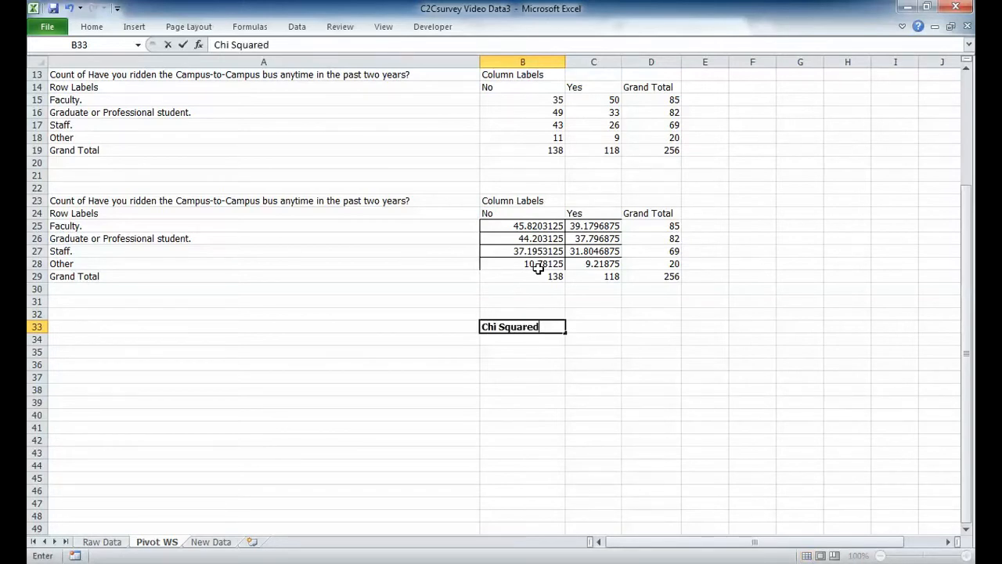
pyautogui.write(' P Valu')
pyautogui.press('Tab')
pyautogui.press('Tab')
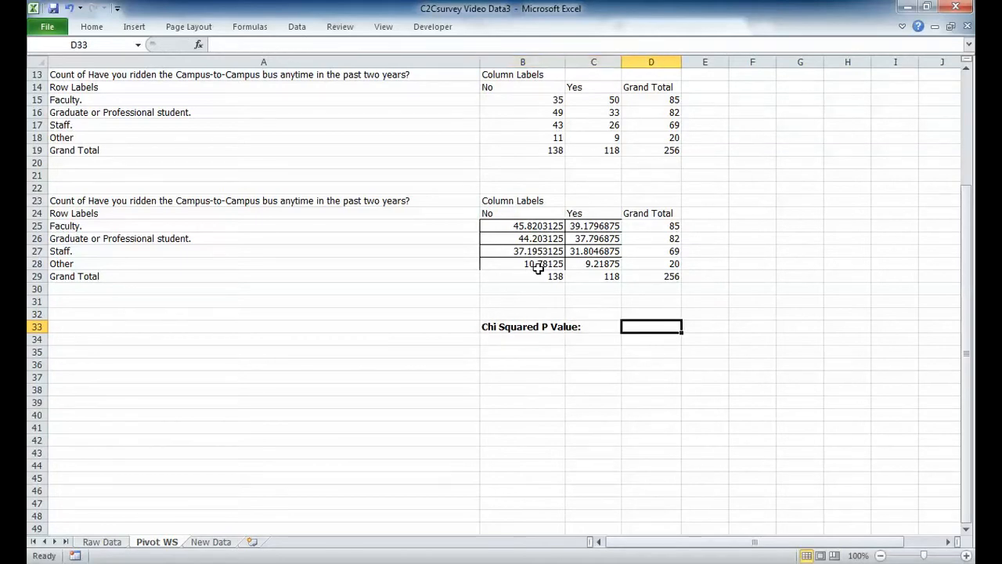
# Calculate the chi-squared p-value in D33 with =CHISQ.TEST(B15:C18,B25:C28).
pyautogui.write('=chi')
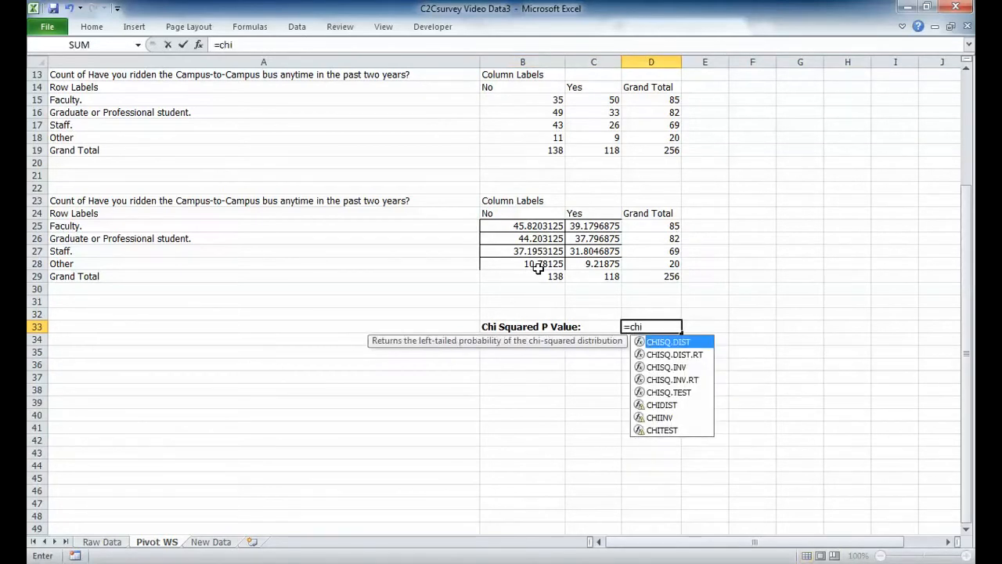
pyautogui.doubleClick(666, 391)
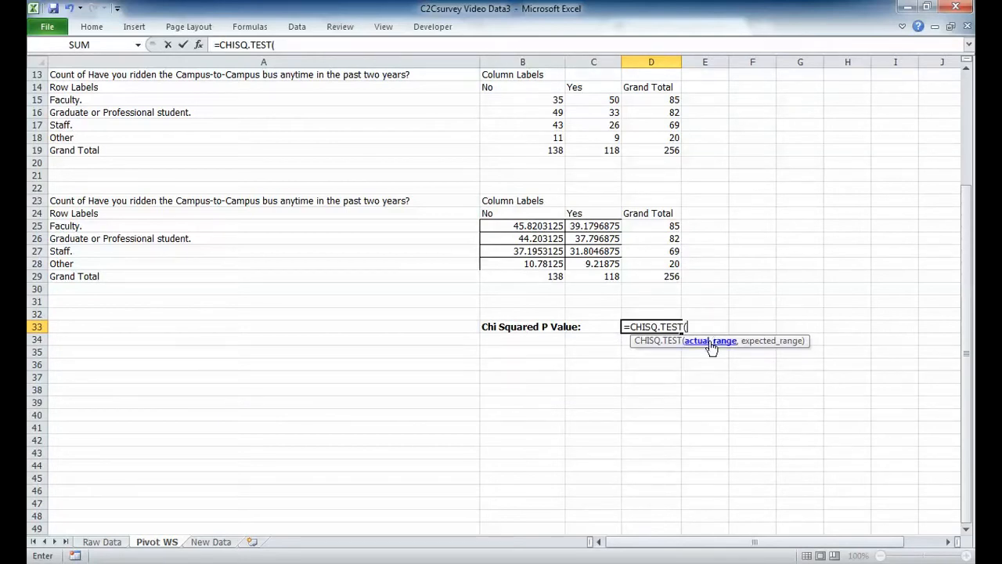
pyautogui.moveTo(541, 100); pyautogui.dragTo(589, 141)
pyautogui.write(',')
pyautogui.moveTo(552, 227); pyautogui.dragTo(601, 266)
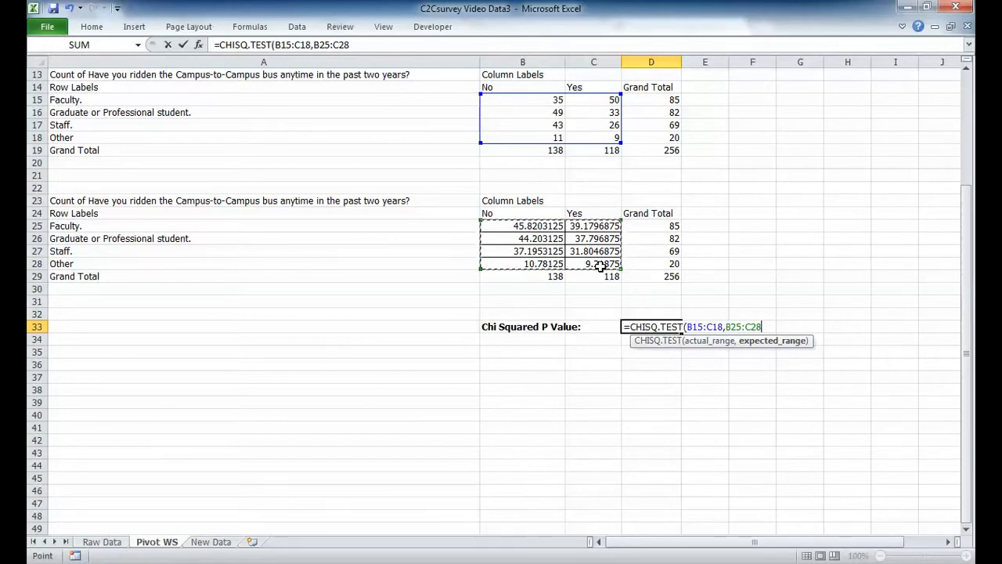
pyautogui.press('Return')
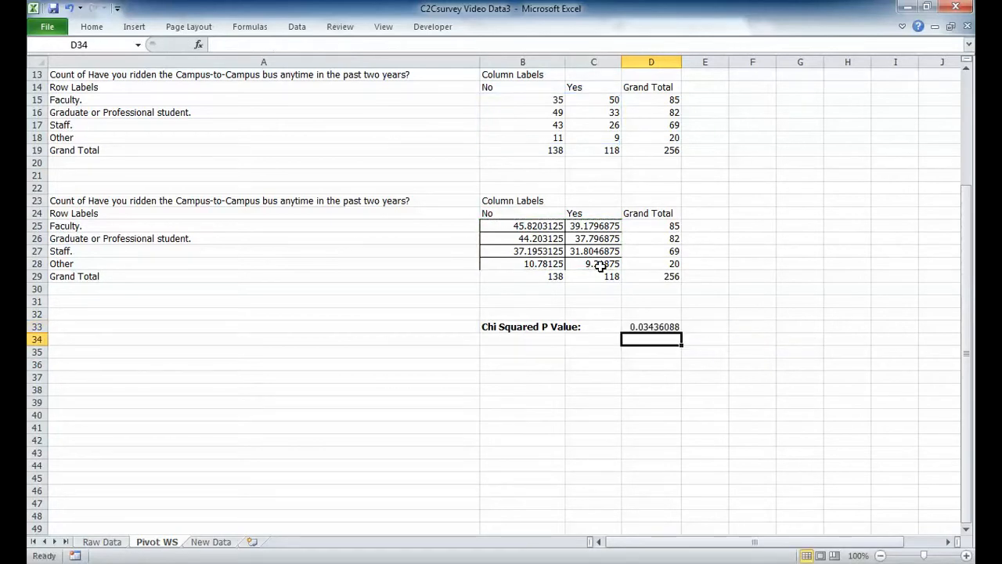
pyautogui.press('Up')
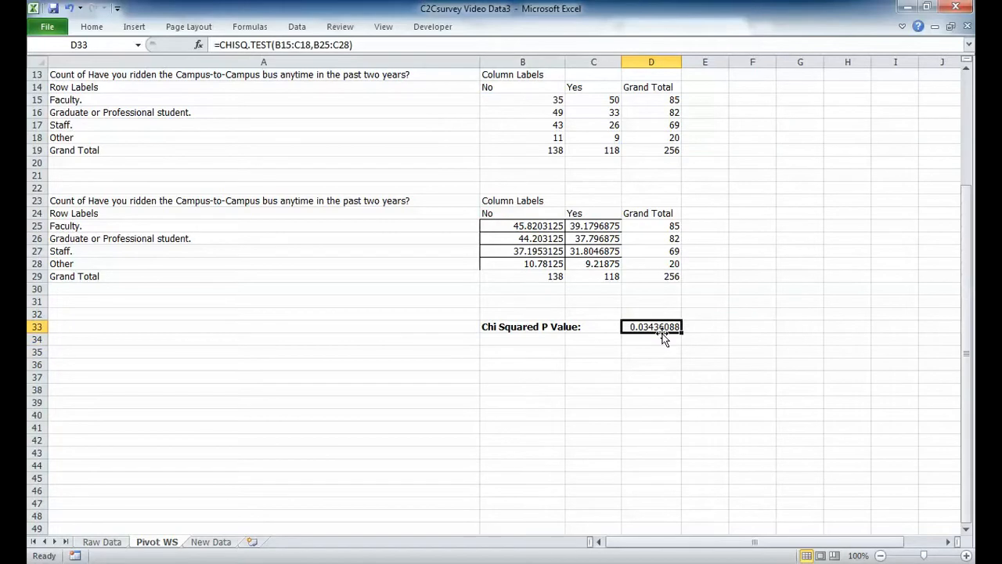
pyautogui.scroll(4, 622, 313)
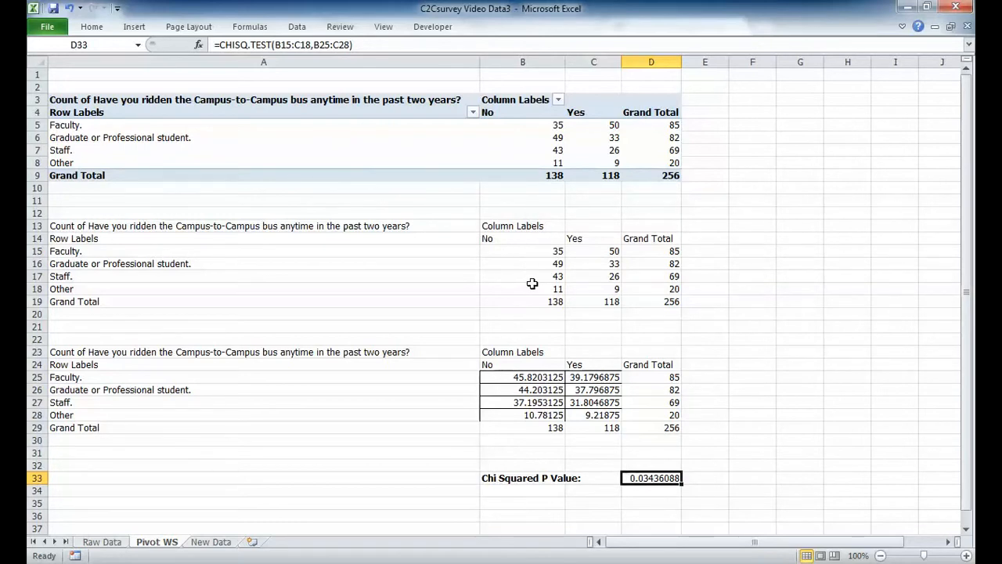
pyautogui.scroll(-3, 531, 284)
pyautogui.scroll(3, 540, 265)
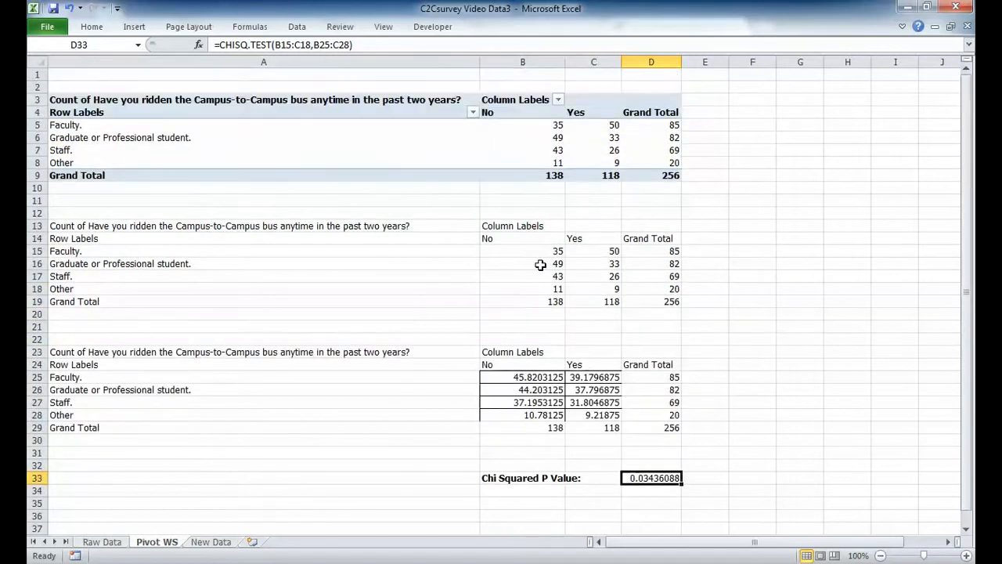